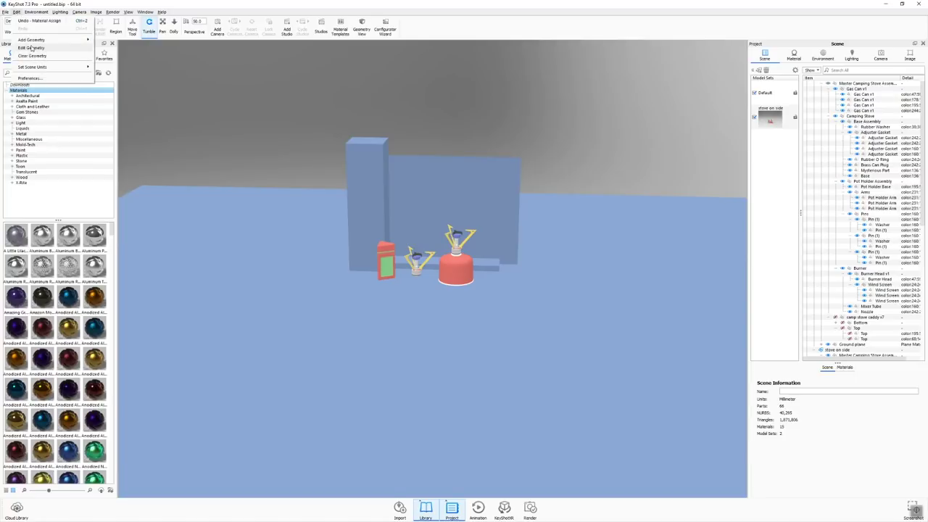
Step: Hide the "stove on side" model set and add a plane primitive to the Default model set
mouse_move(52, 40)
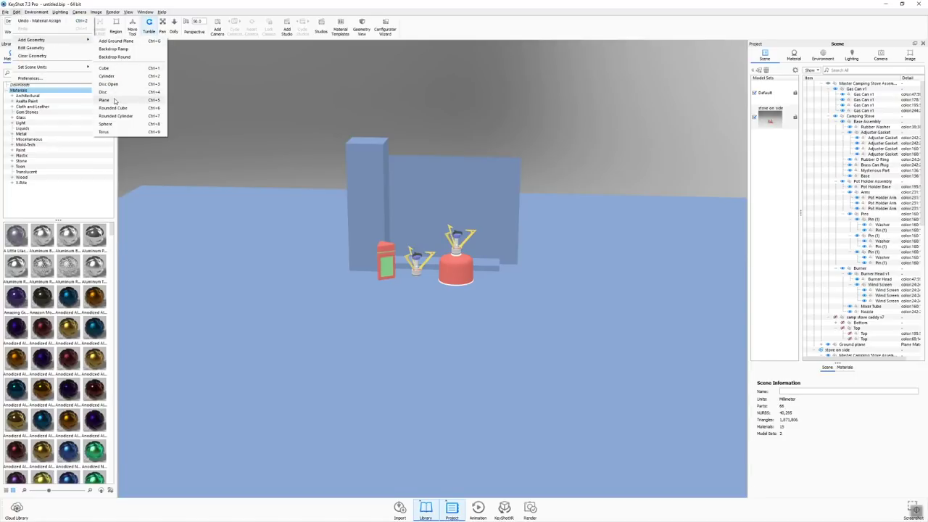
left_click(505, 95)
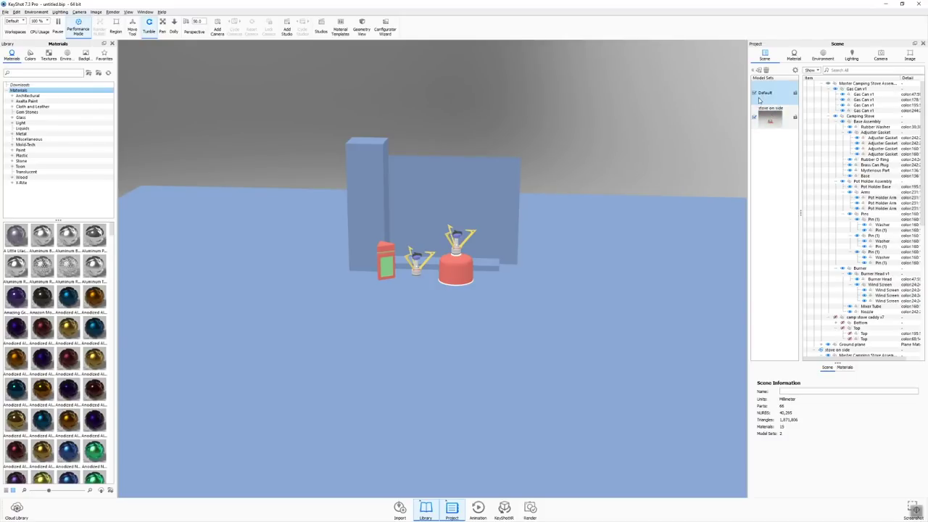
left_click(754, 121)
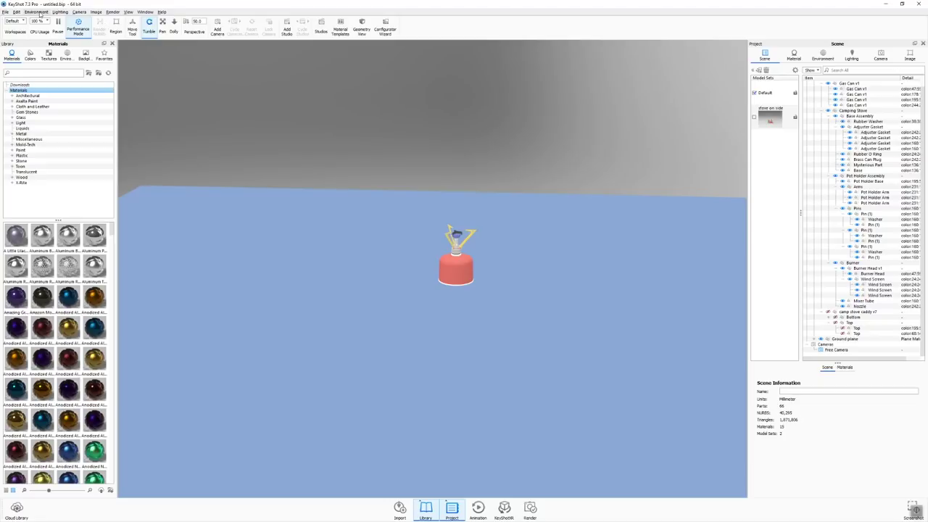
left_click(14, 12)
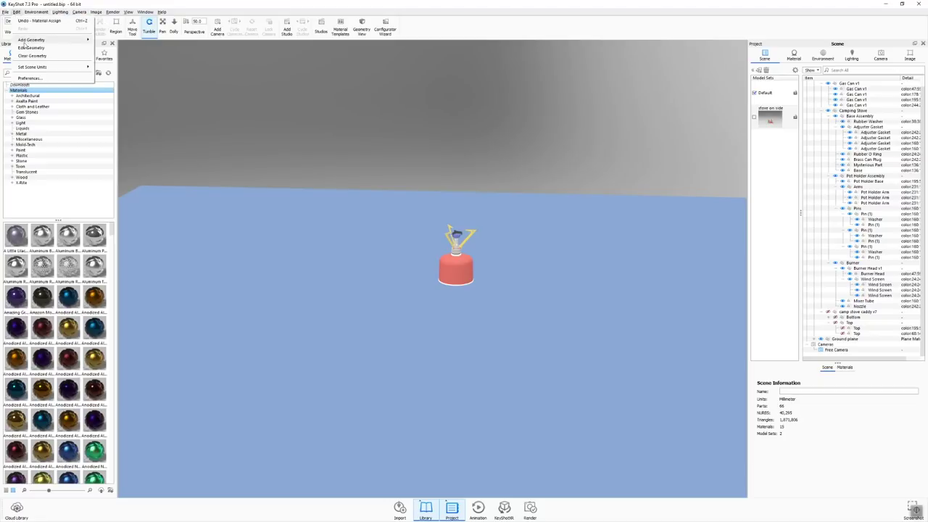
mouse_move(27, 40)
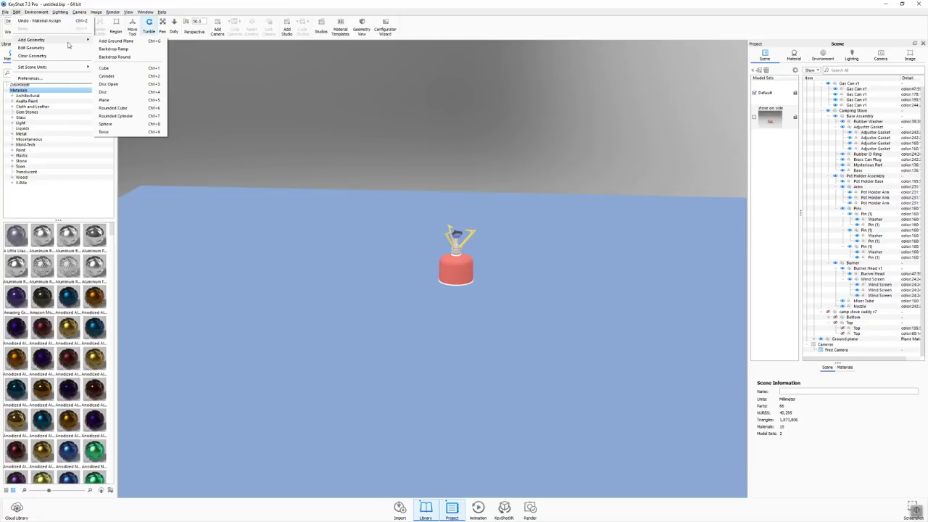
left_click(116, 100)
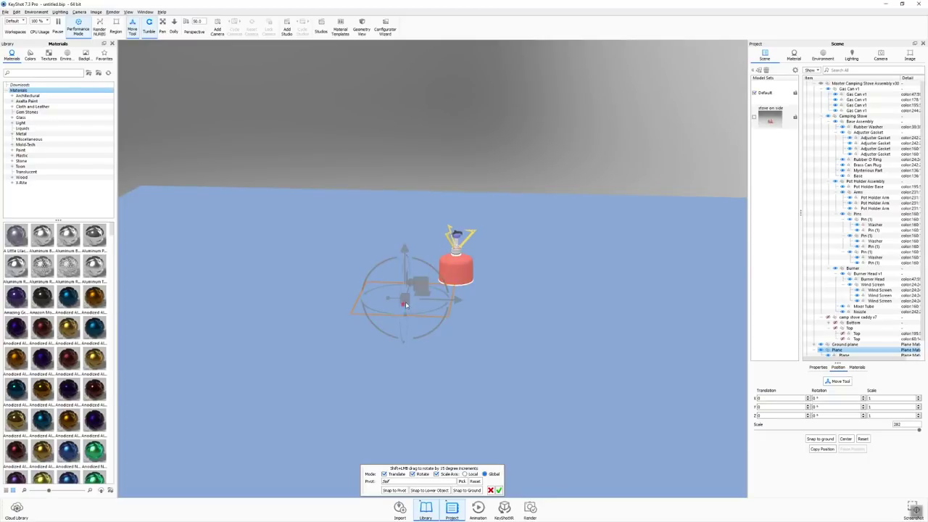
Step: Move the new plane above and beside the stove, to about 414 in Y and 345 in Z, and tilt it around X
left_click_drag(404, 267, 526, 129)
left_click_drag(458, 161, 577, 161)
left_click_drag(553, 129, 502, 330)
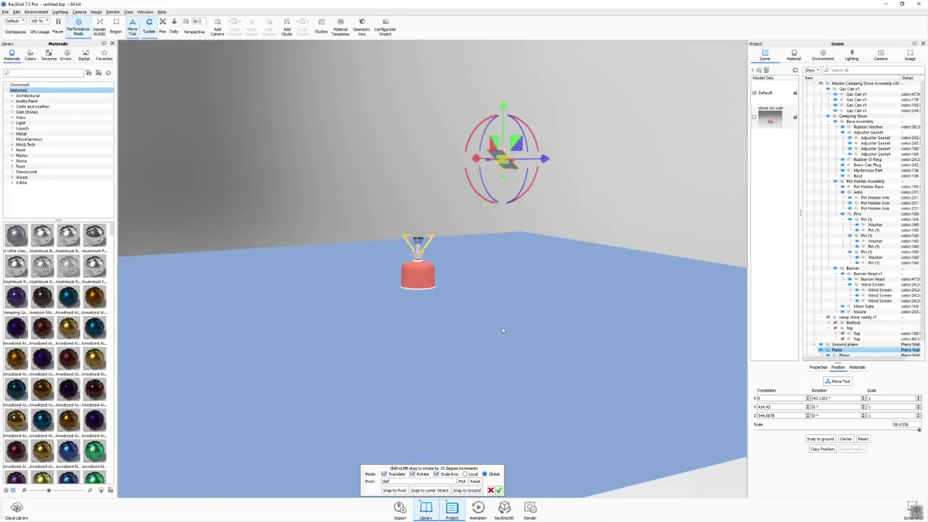
left_click(499, 491)
Step: Show the "stove on side" model set again alongside the tilted plane
left_click(754, 117)
left_click_drag(606, 150, 524, 194)
scroll(523, 192, "up", 4)
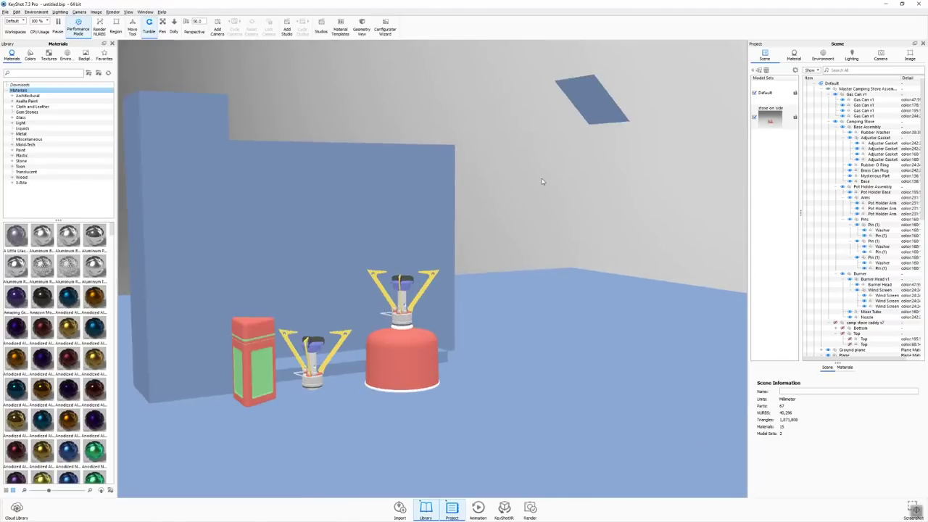
left_click_drag(601, 182, 555, 154)
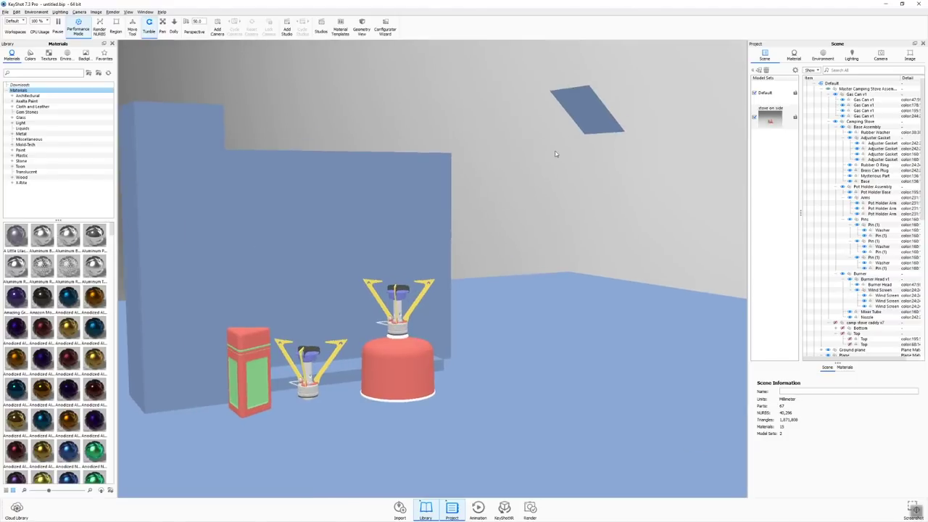
Step: Change the tilted plane's material type to Area Light Diffuse
double_click(594, 111)
left_click(879, 96)
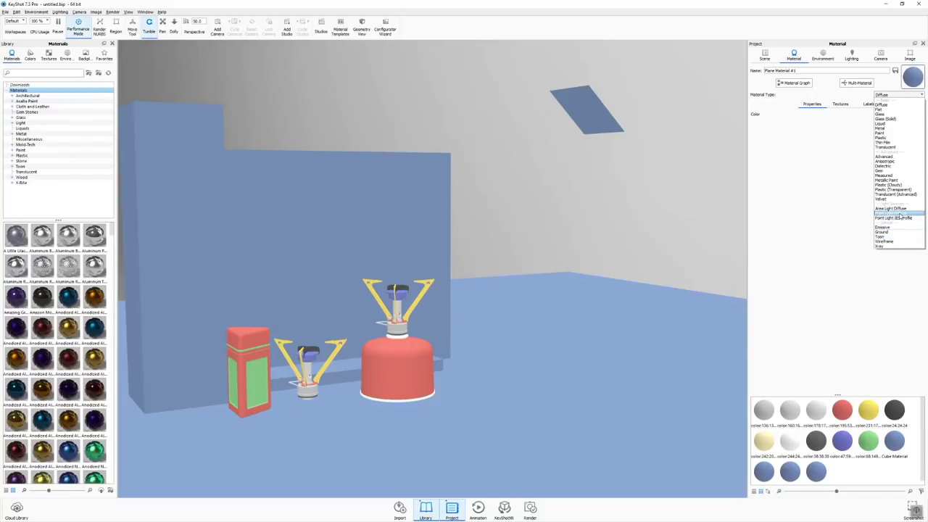
left_click(899, 209)
left_click_drag(663, 244, 668, 262)
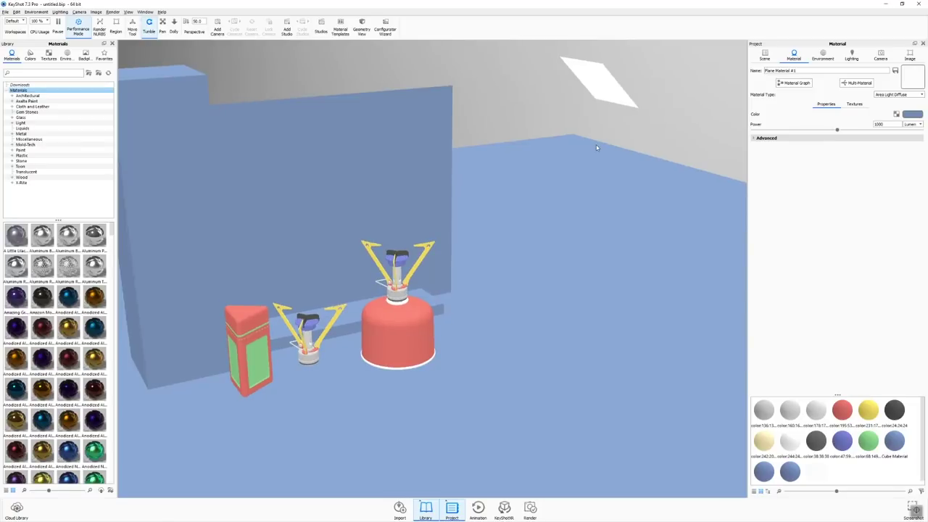
Step: Switch the lighting preset to Product so the area light illuminates the scene
left_click(851, 57)
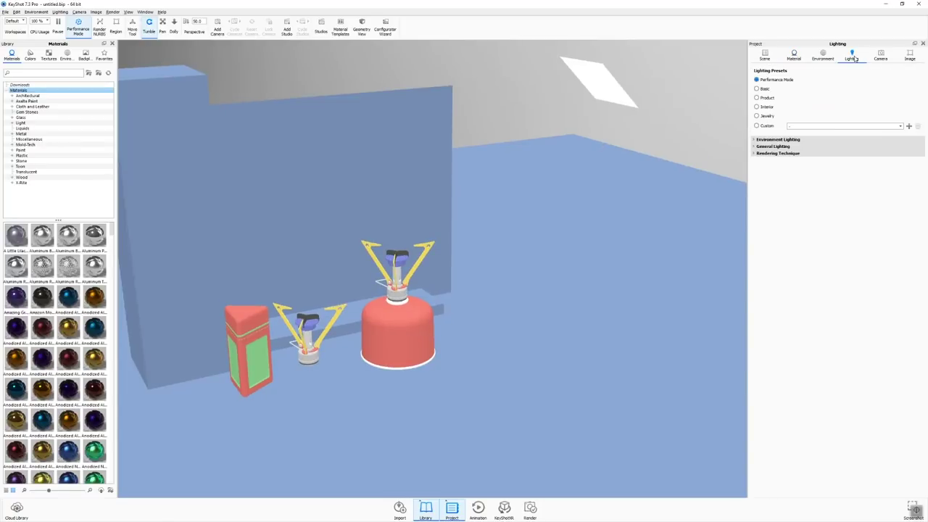
left_click(757, 98)
left_click_drag(659, 181, 592, 178)
double_click(492, 168)
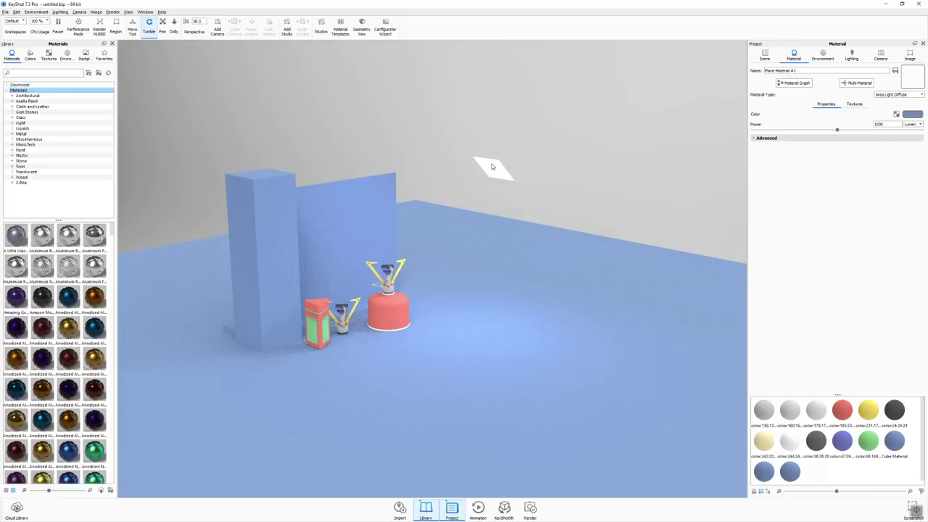
Step: Lower the environment brightness in stages to 0.5, 0.25 and finally 0.1
left_click(822, 58)
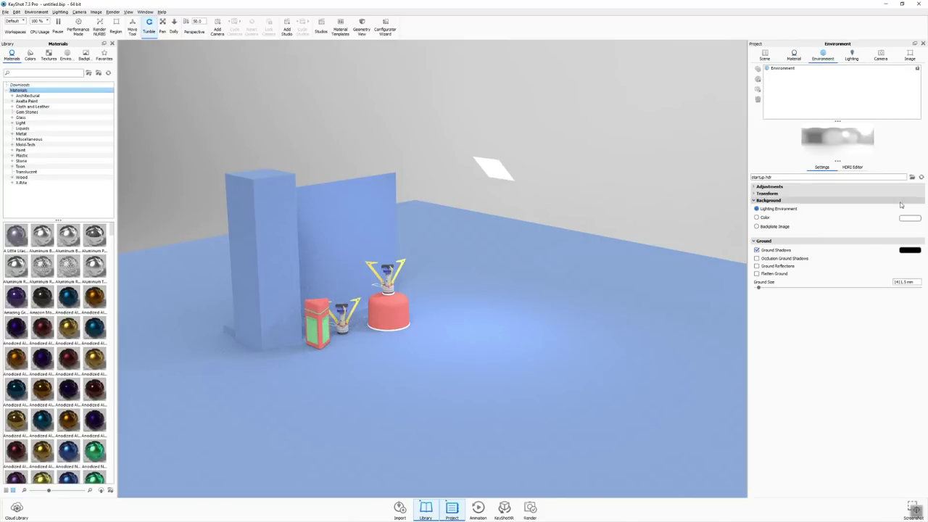
left_click(884, 187)
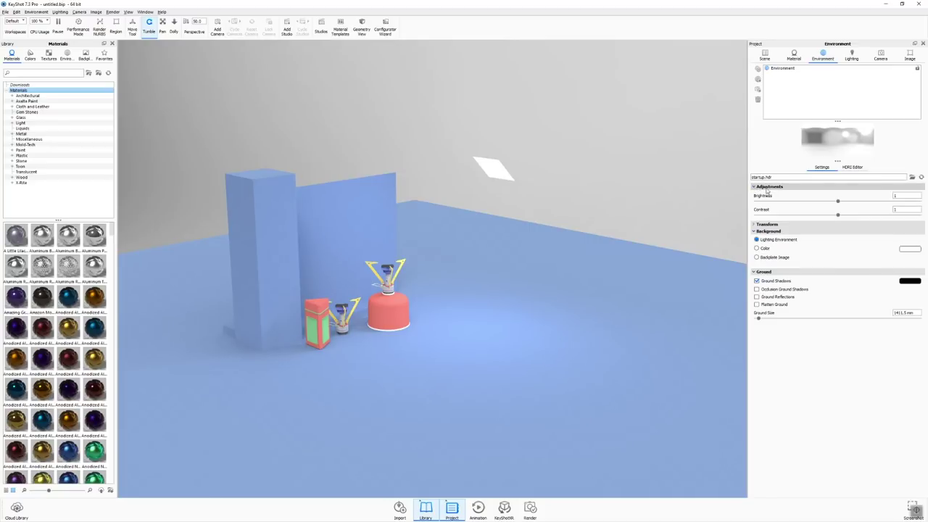
double_click(902, 197)
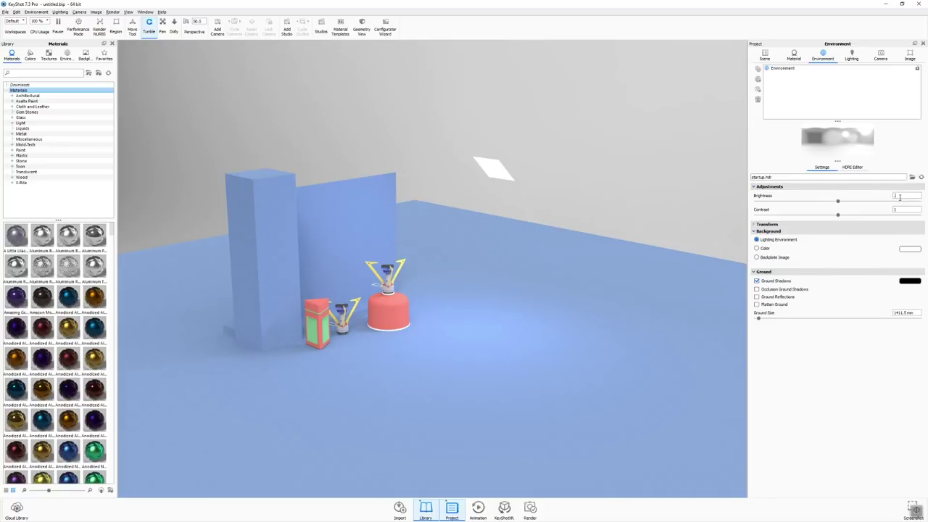
type("0.5")
key("Return")
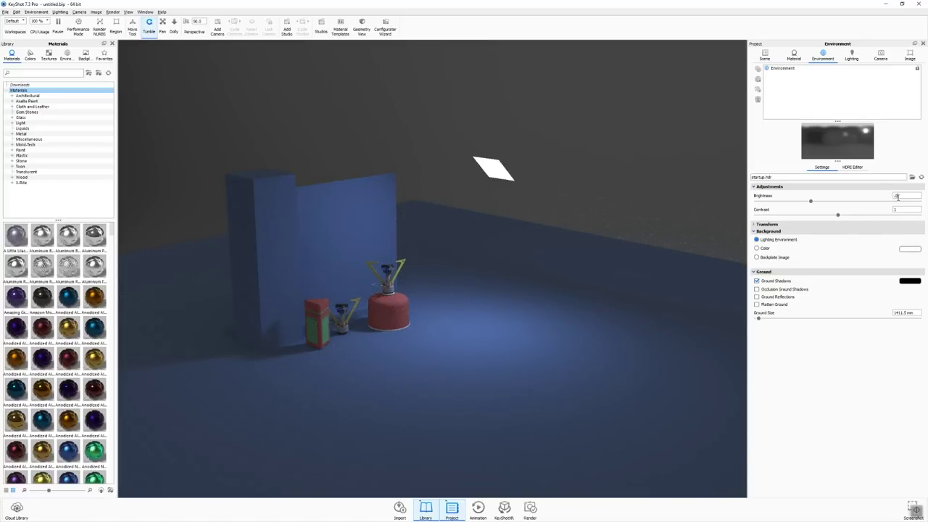
type("0.25")
key("Return")
type("0.1")
key("Return")
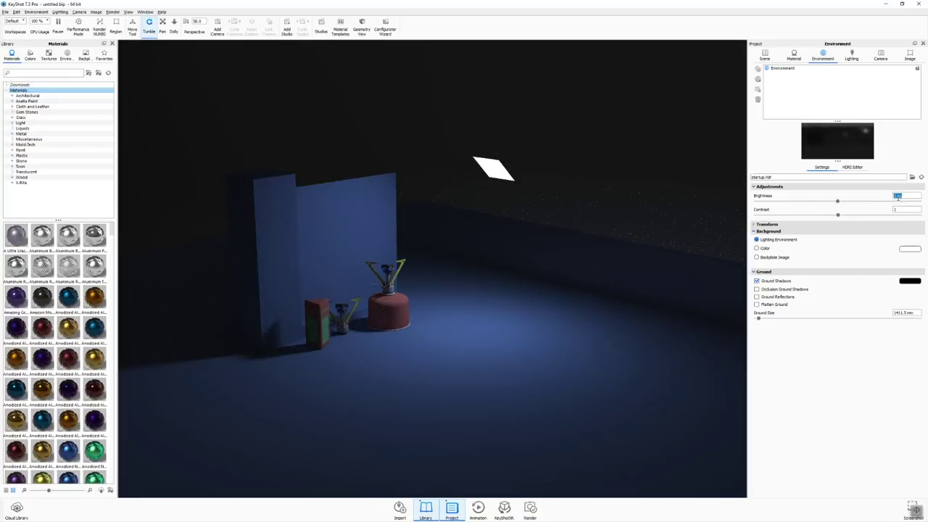
Step: Turn off Apply to back of geometry in the area light material's advanced settings
left_click_drag(572, 263, 540, 232)
left_click(793, 55)
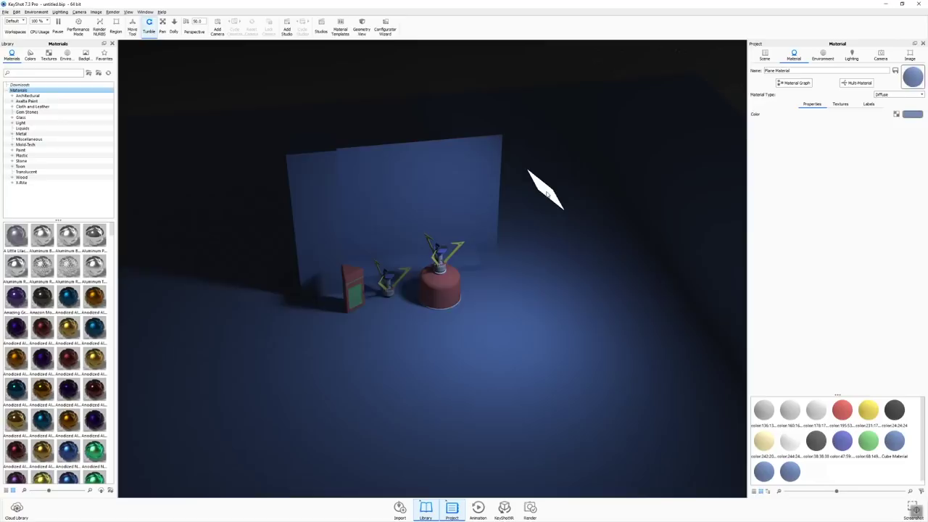
double_click(549, 193)
left_click(753, 138)
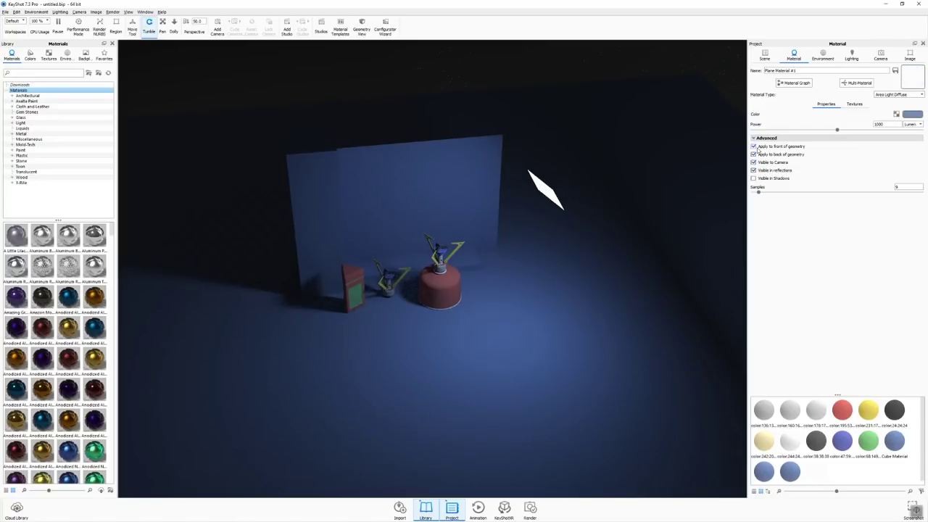
left_click(753, 155)
left_click_drag(592, 241, 605, 214)
Step: Toggle the area light's Visible to Camera and Visible in reflections options off and back on to compare their effect on the scene
left_click(753, 162)
left_click(753, 163)
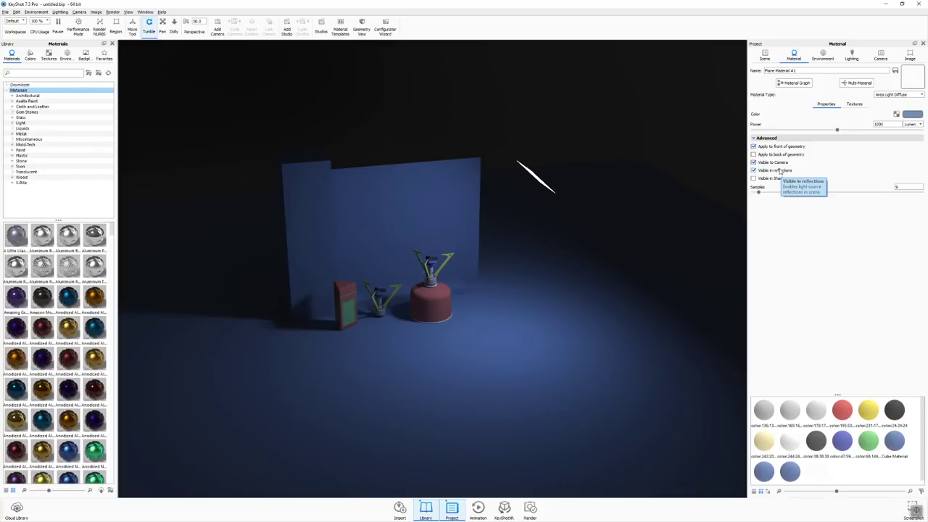
left_click(753, 169)
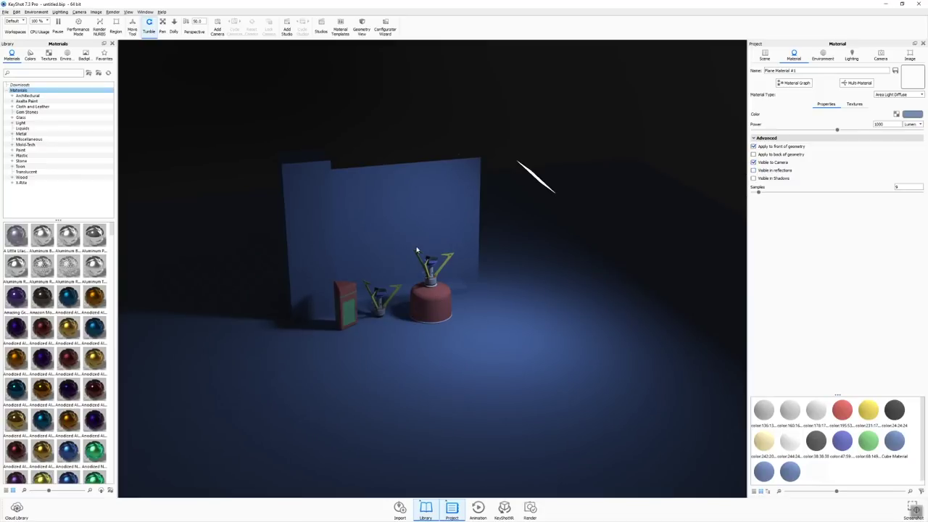
scroll(405, 330, "up", 5)
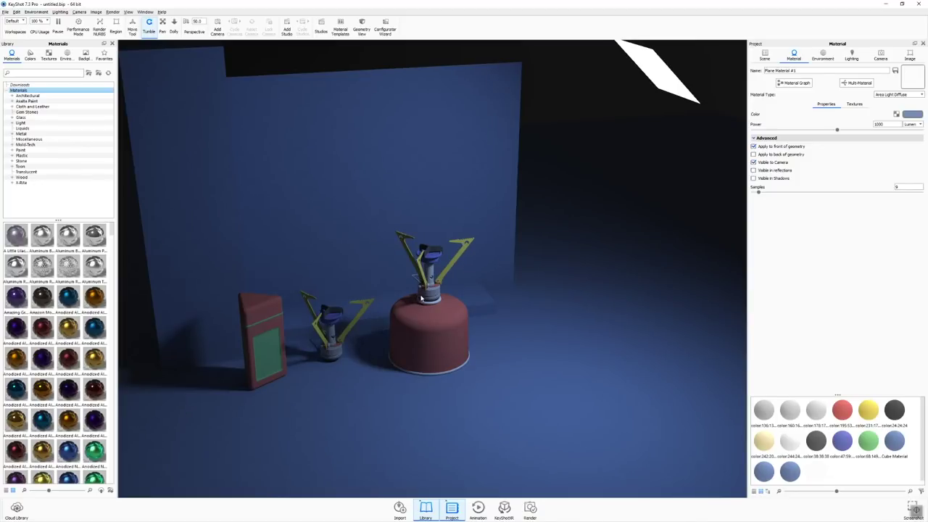
left_click(753, 170)
scroll(573, 203, "down", 5)
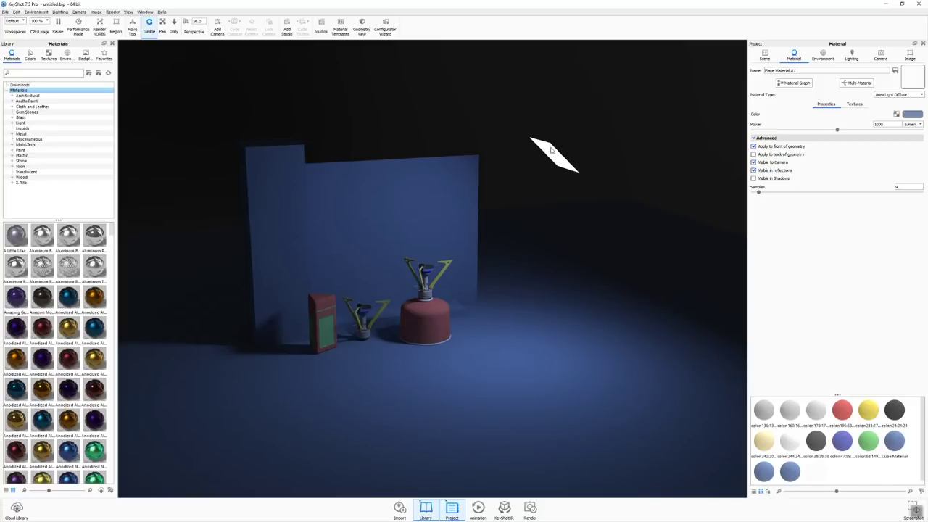
Step: Start moving the area light plane and set its pivot to the Mixer Tube of the stove on the gas can
left_click(551, 150)
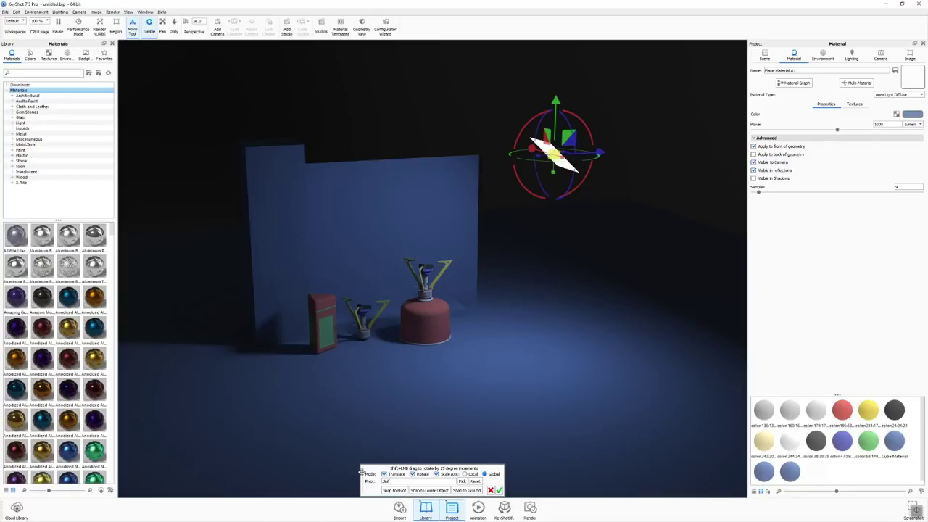
left_click_drag(361, 472, 319, 114)
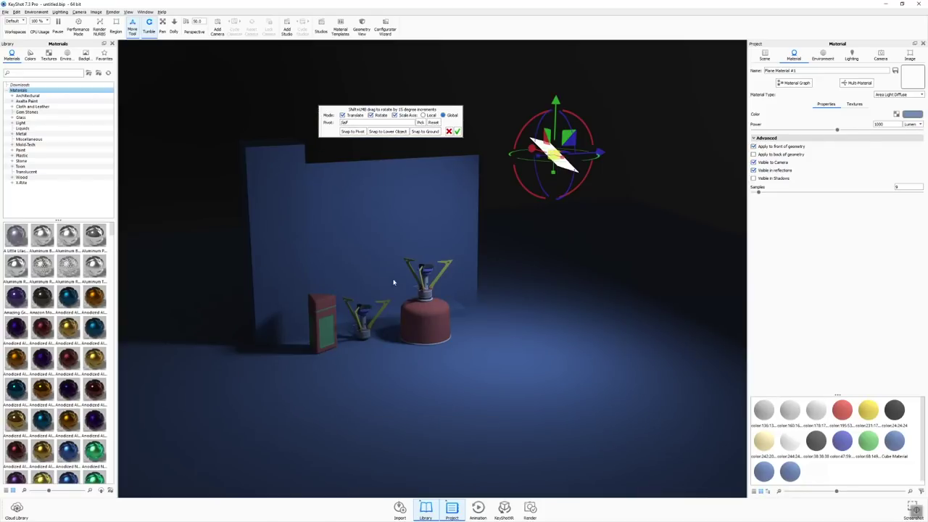
left_click_drag(459, 329, 421, 291)
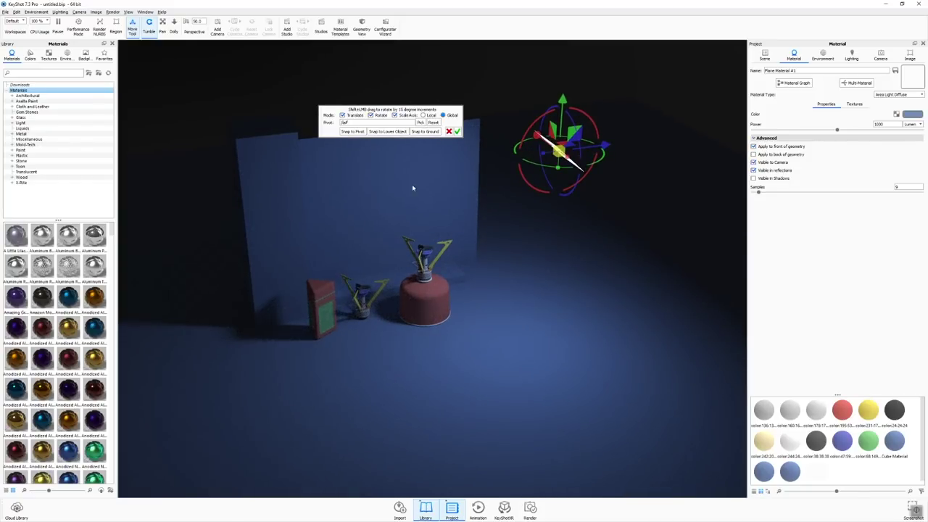
left_click(421, 123)
left_click(426, 262)
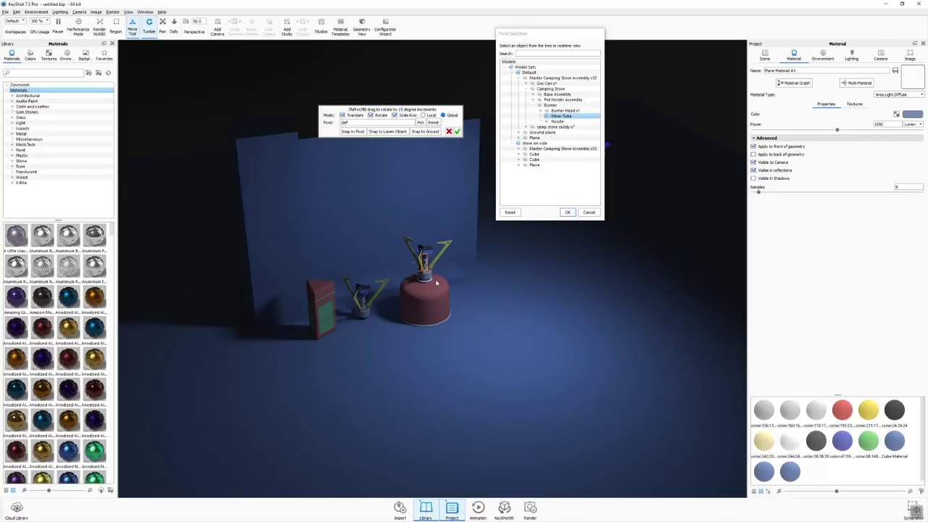
left_click(567, 212)
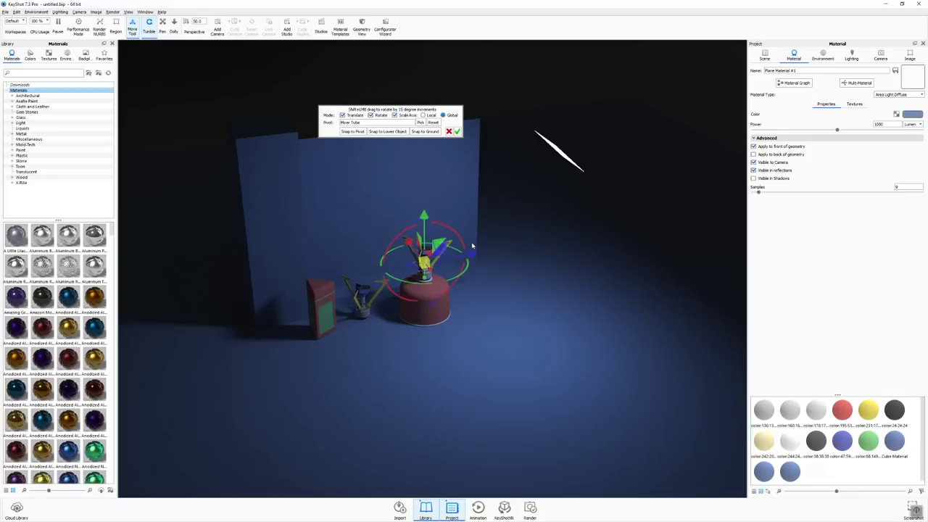
Step: Rotate the area light plane around its Mixer Tube pivot and frame a close view of the caddy and both stoves
mouse_move(466, 269)
left_mouse_down()
mouse_move(478, 269)
mouse_move(457, 288)
mouse_move(375, 232)
mouse_move(450, 232)
mouse_move(434, 246)
mouse_move(481, 258)
left_mouse_up()
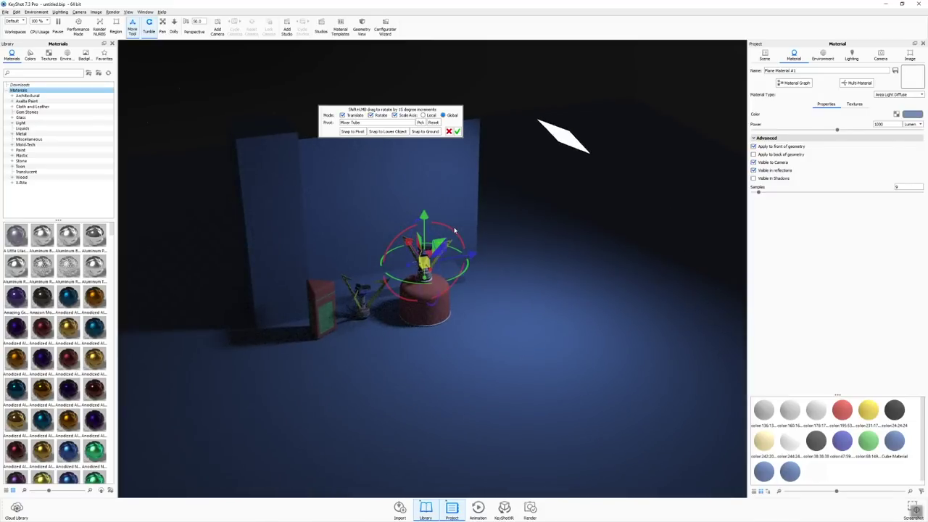
mouse_move(441, 225)
left_mouse_down()
mouse_move(396, 228)
mouse_move(435, 218)
mouse_move(441, 228)
mouse_move(422, 215)
mouse_move(435, 224)
mouse_move(440, 215)
mouse_move(454, 253)
mouse_move(453, 213)
left_mouse_up()
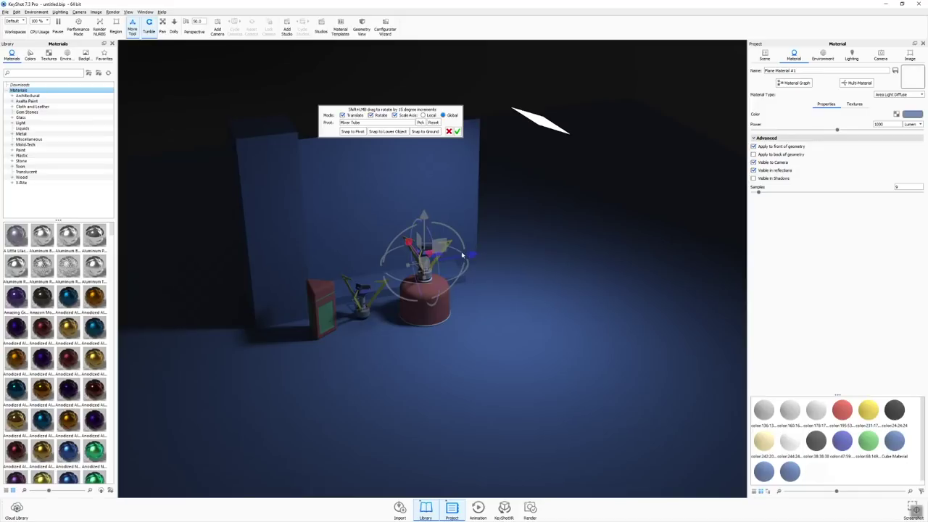
scroll(475, 244, "up", 5)
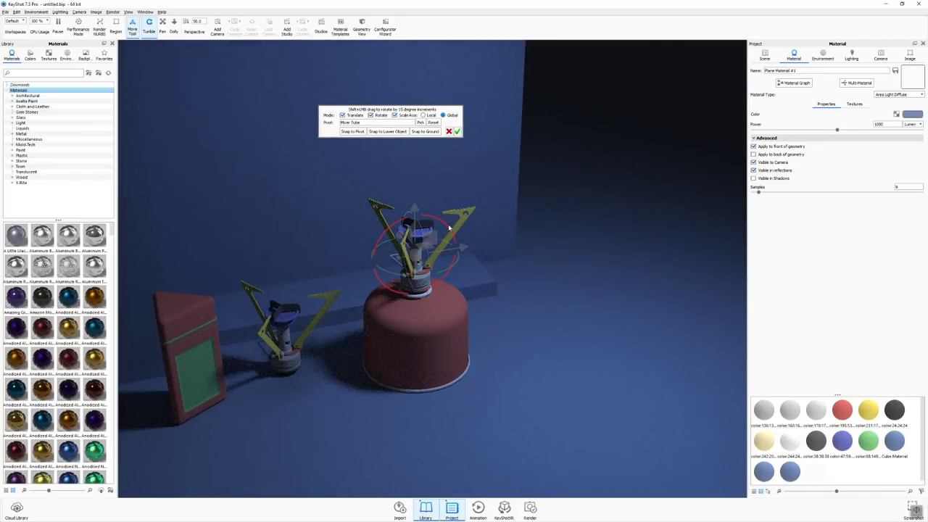
scroll(478, 271, "up", 3)
left_click_drag(513, 140, 547, 224)
left_click_drag(621, 149, 240, 138)
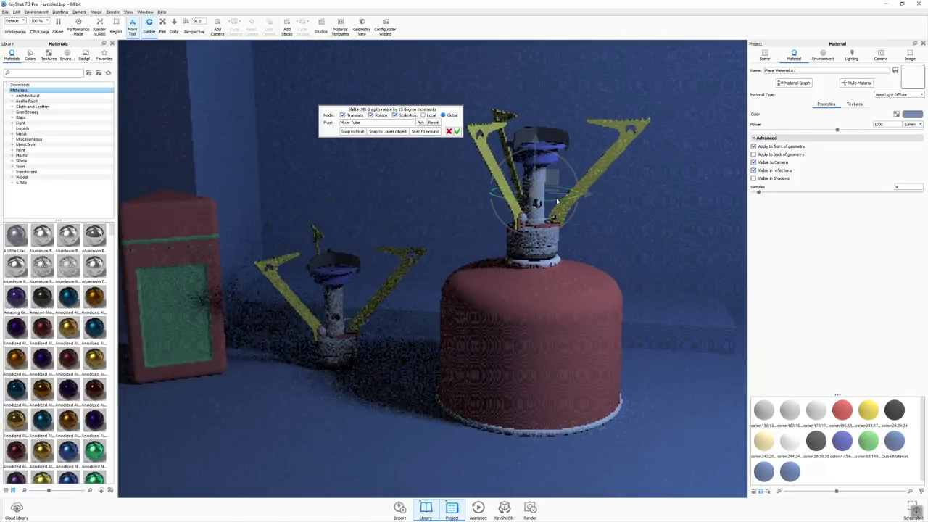
Step: Refine the area light's rotation around the stove so a large shadow falls on the wall behind the smaller stove, and accept the move
left_click_drag(572, 169, 552, 231)
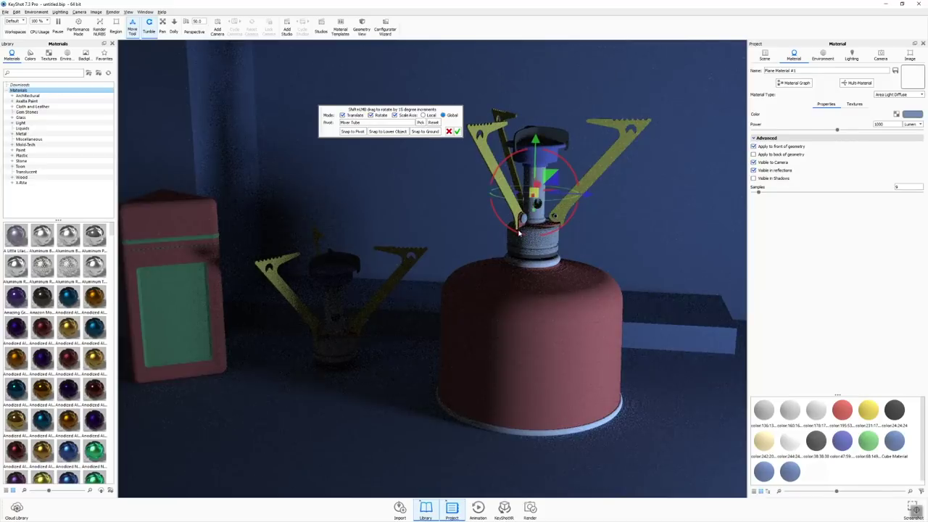
left_click_drag(506, 200, 485, 191)
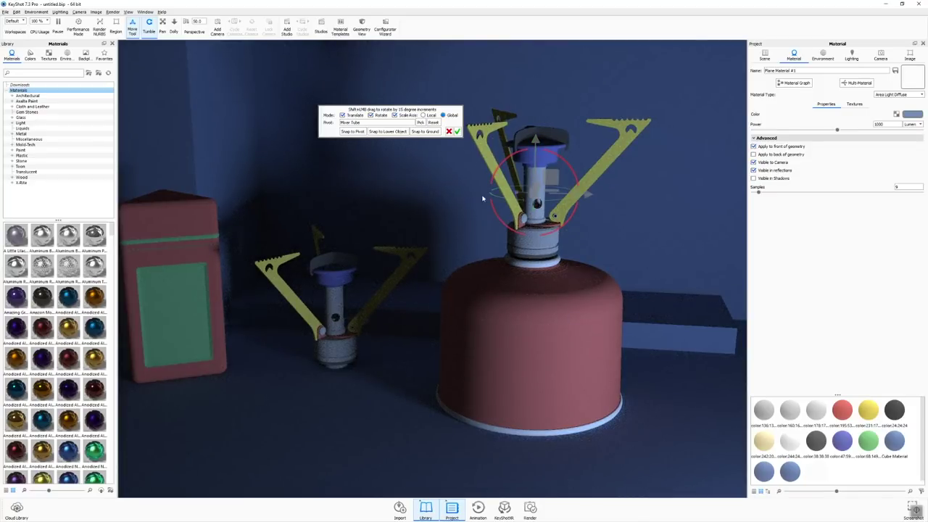
left_click_drag(568, 171, 573, 173)
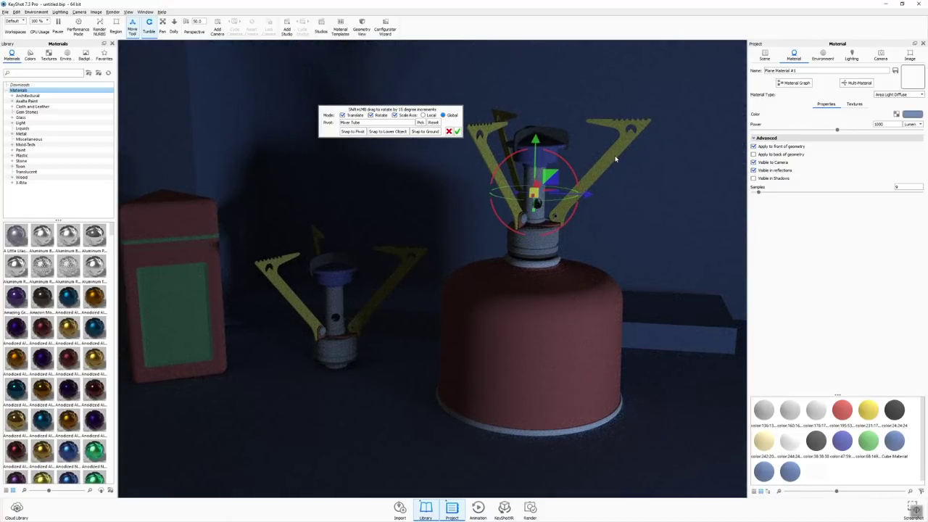
left_click_drag(568, 185, 558, 197)
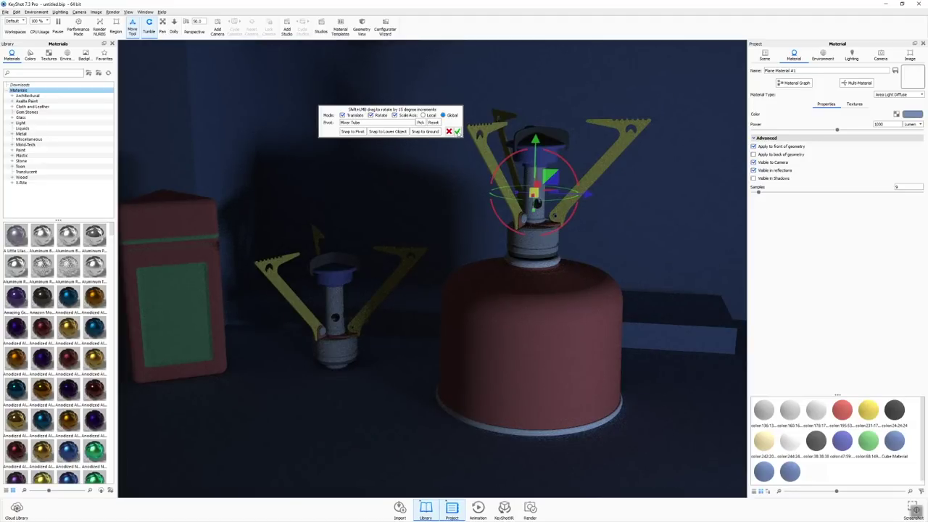
left_click(457, 131)
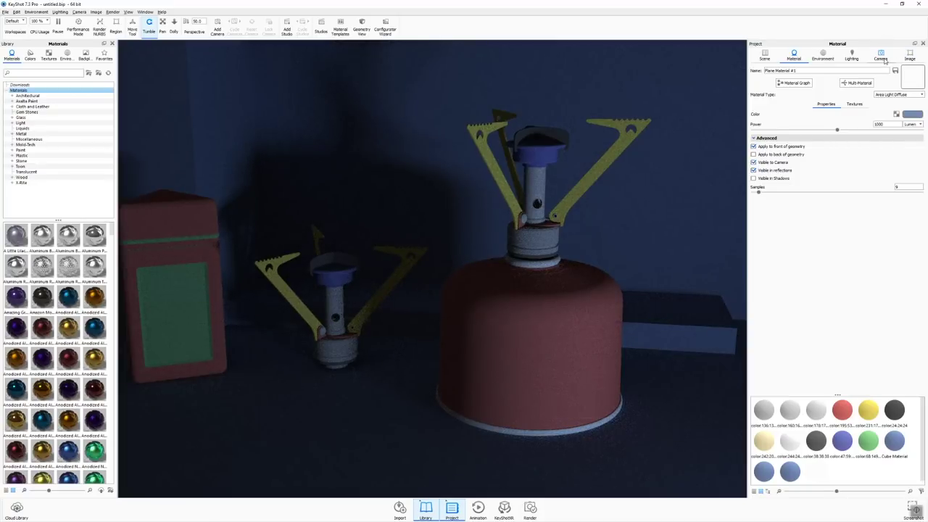
Step: Shift the framing slightly, save the view as a camera named render, and lock that camera
middle_click_drag(659, 104, 726, 110)
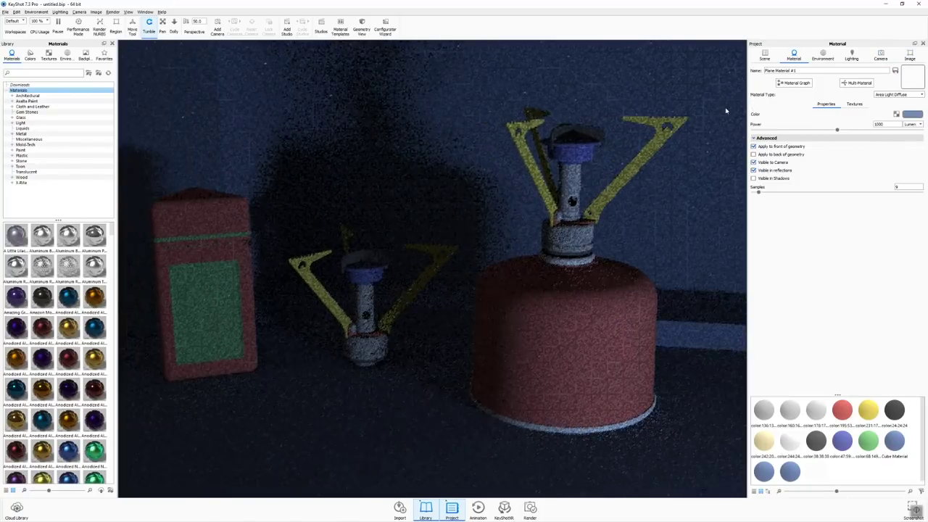
left_click(877, 58)
left_click(753, 71)
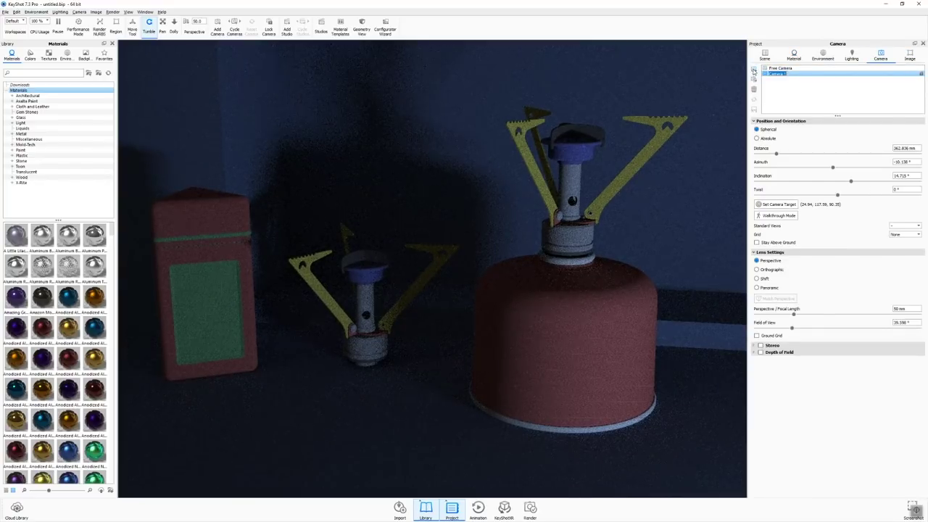
type("render")
key("Return")
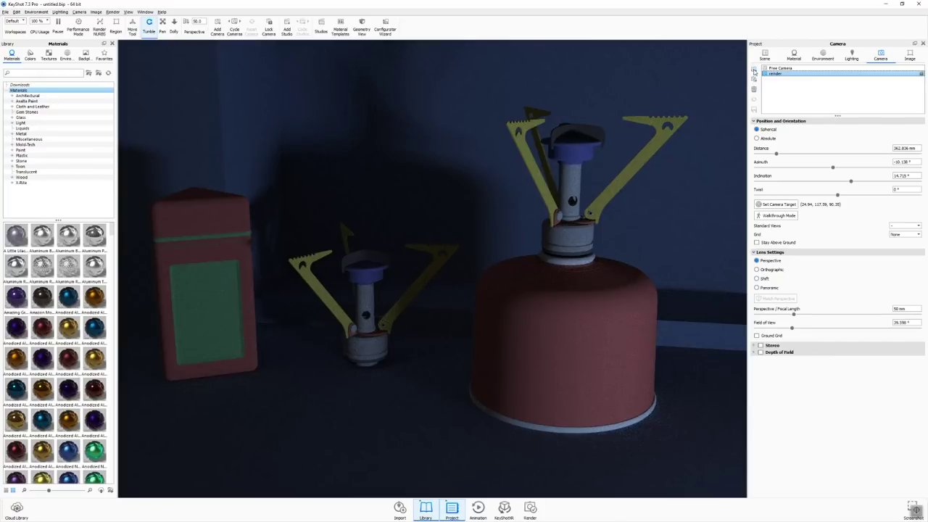
left_click(920, 74)
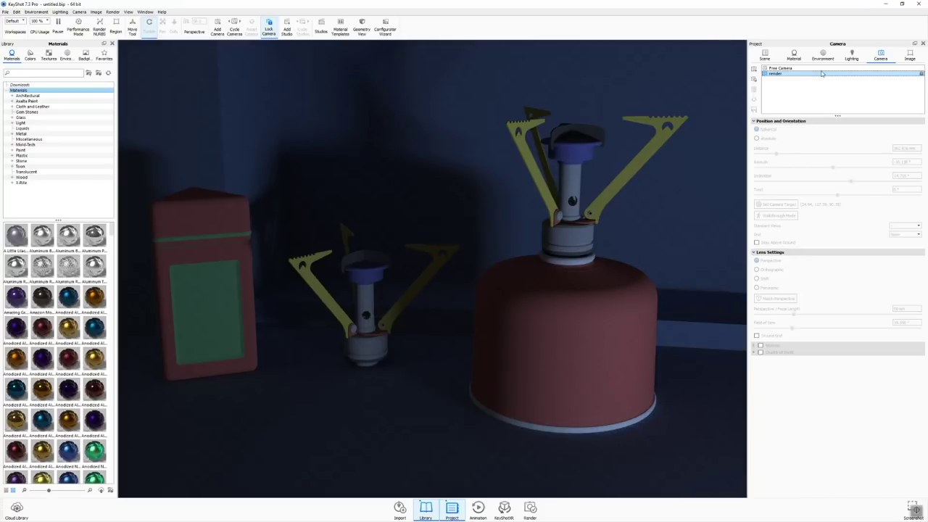
Step: Filter the scene tree to show only lights and open the area light plane's material from the filtered list
left_click(852, 56)
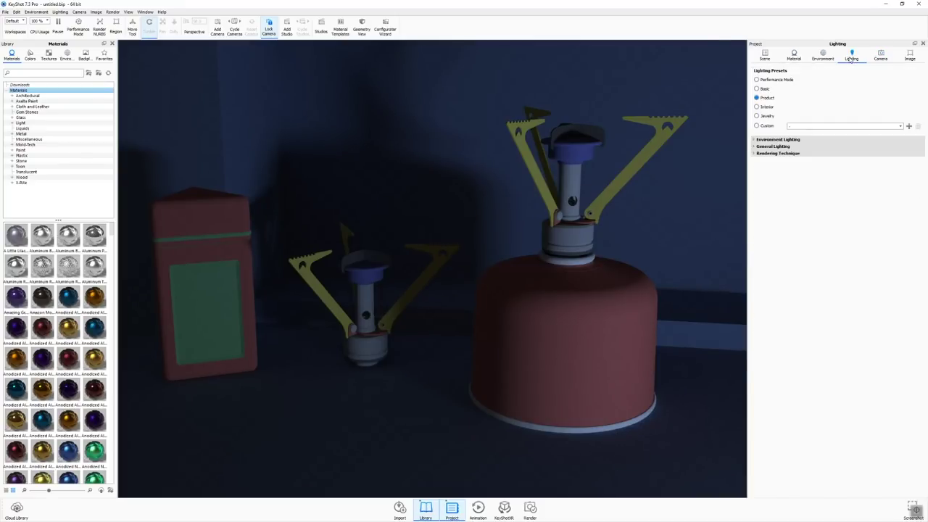
left_click(764, 55)
scroll(859, 124, "down", 10)
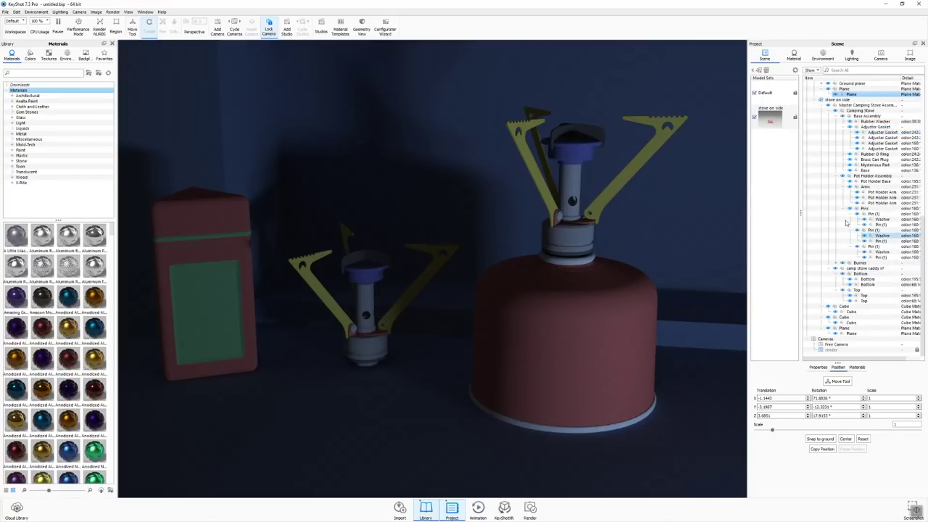
scroll(857, 156, "up", 8)
scroll(855, 171, "up", 4)
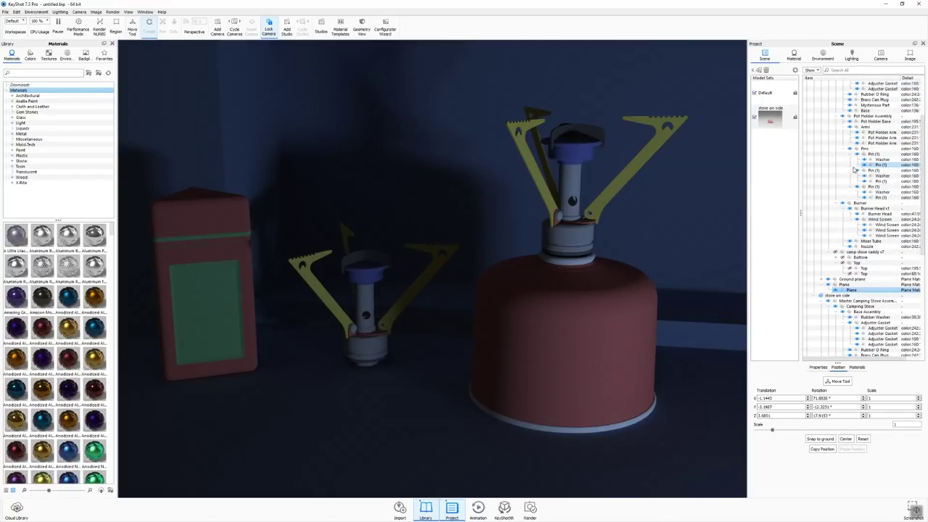
left_click(810, 69)
left_click(815, 98)
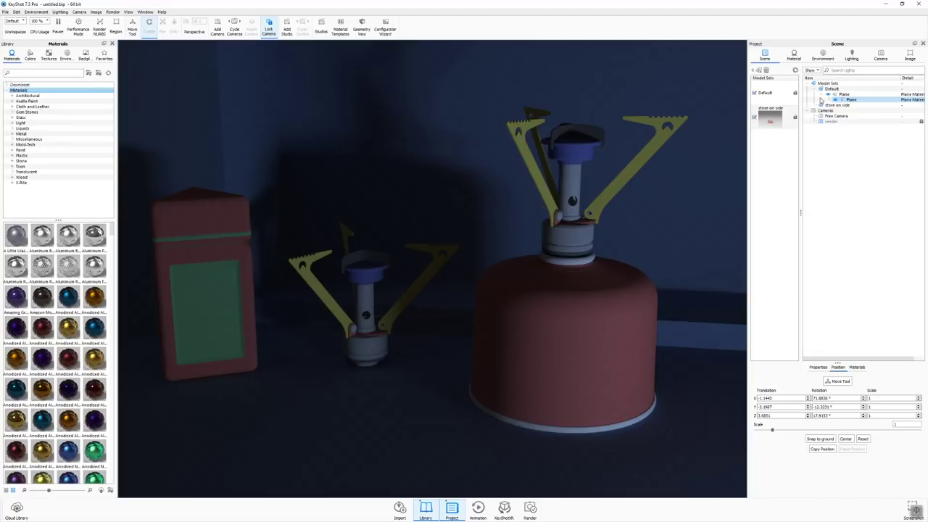
double_click(848, 101)
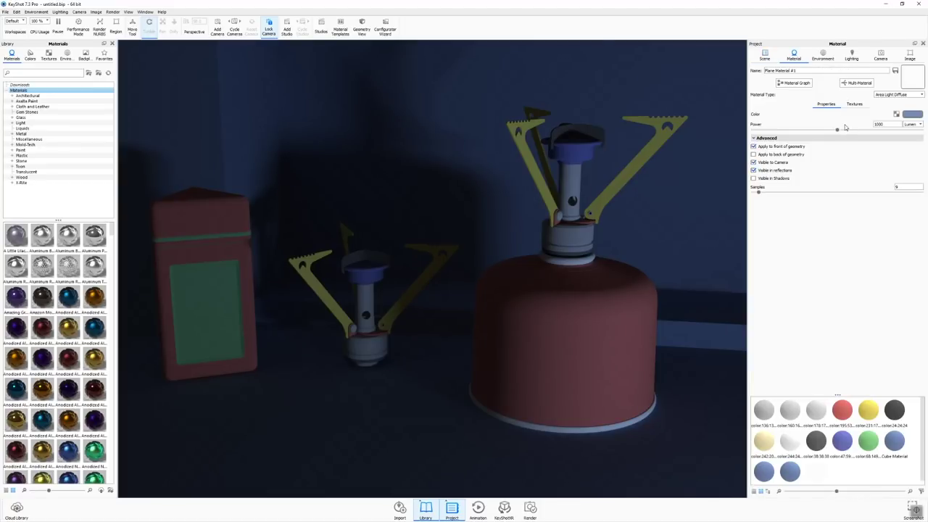
left_click(767, 56)
left_click(813, 70)
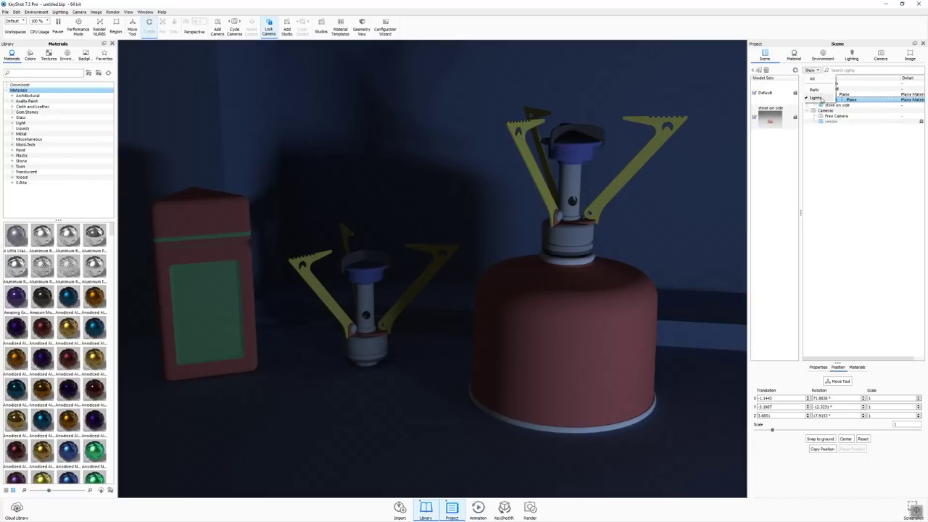
left_click(825, 99)
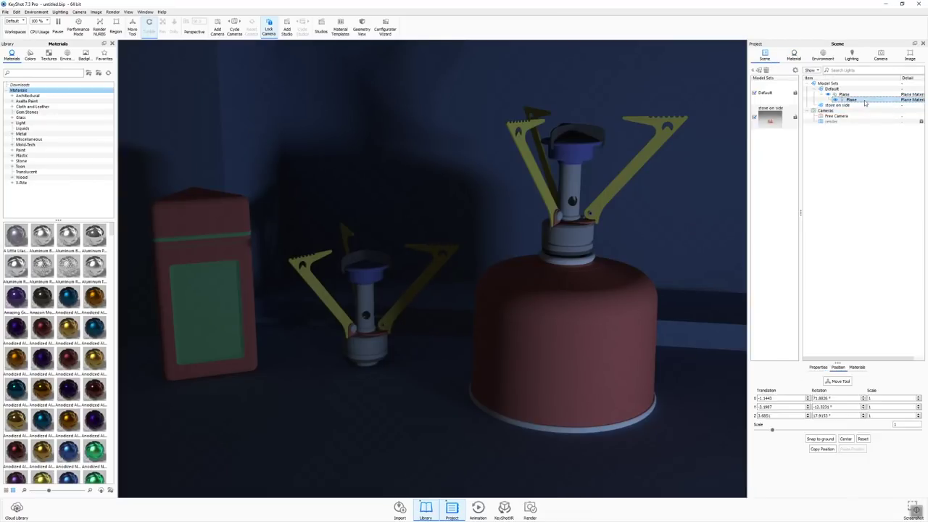
Step: Change the plane light's colour from blue to a slightly warm near-white of about 6150 K
double_click(867, 107)
left_click(912, 115)
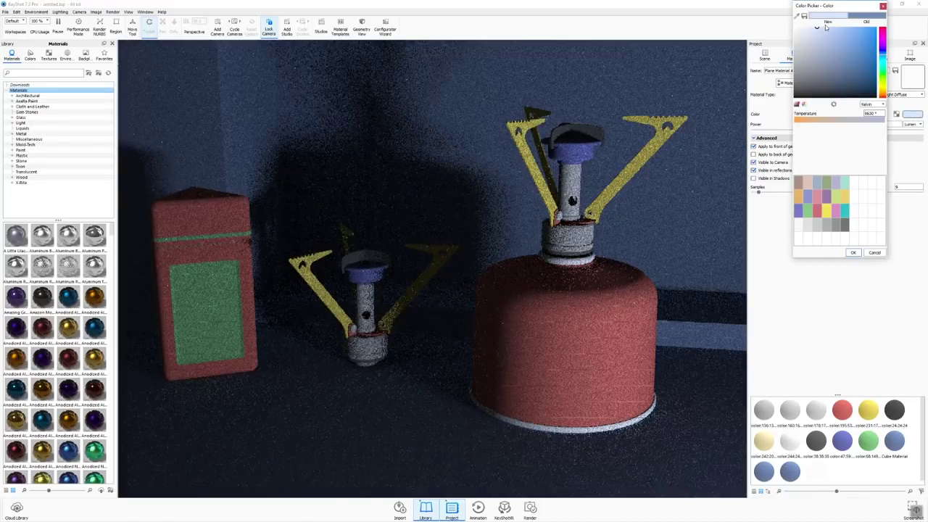
left_click(839, 119)
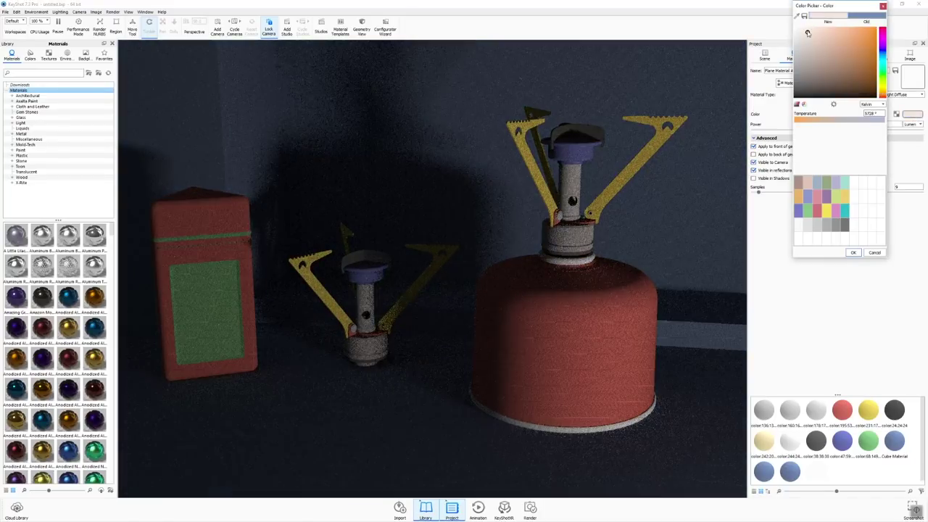
left_click(805, 32)
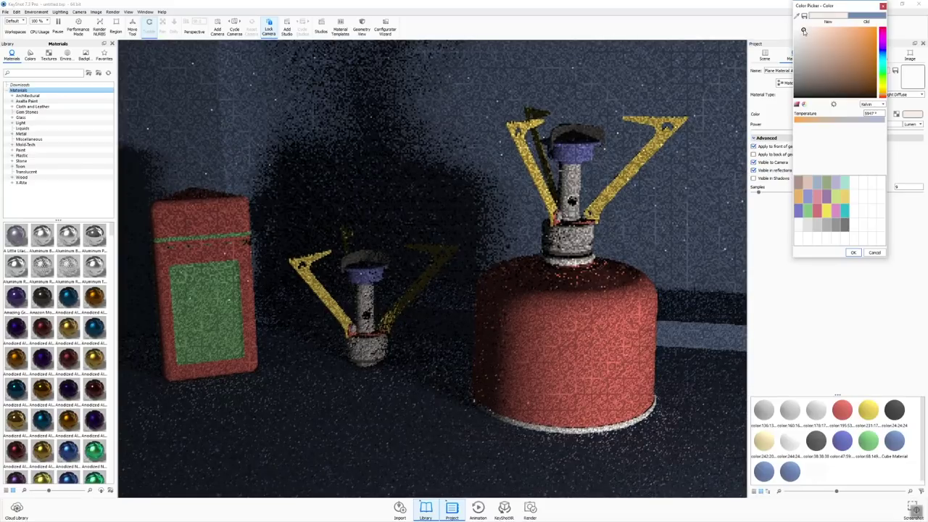
left_click(801, 31)
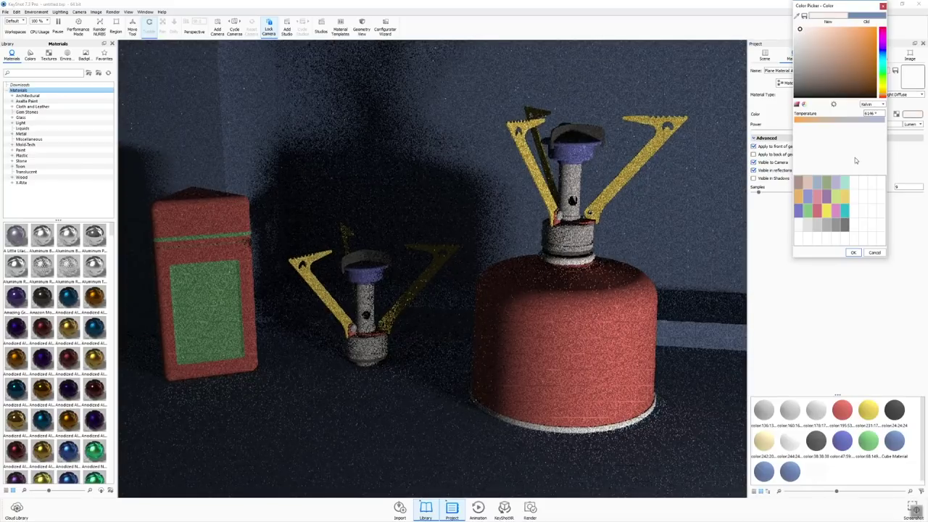
left_click(854, 252)
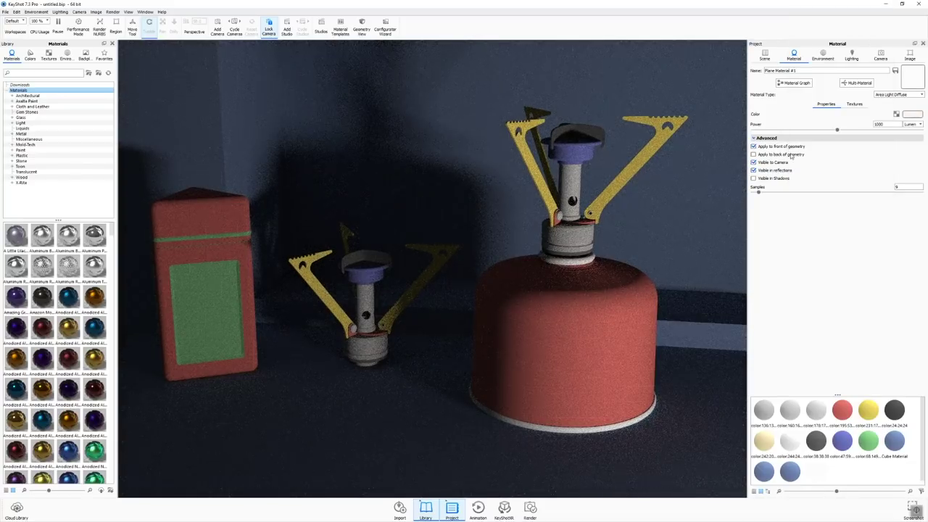
Step: Set the area light's power to 3000 Lumen
double_click(885, 124)
type("3000")
key("Return")
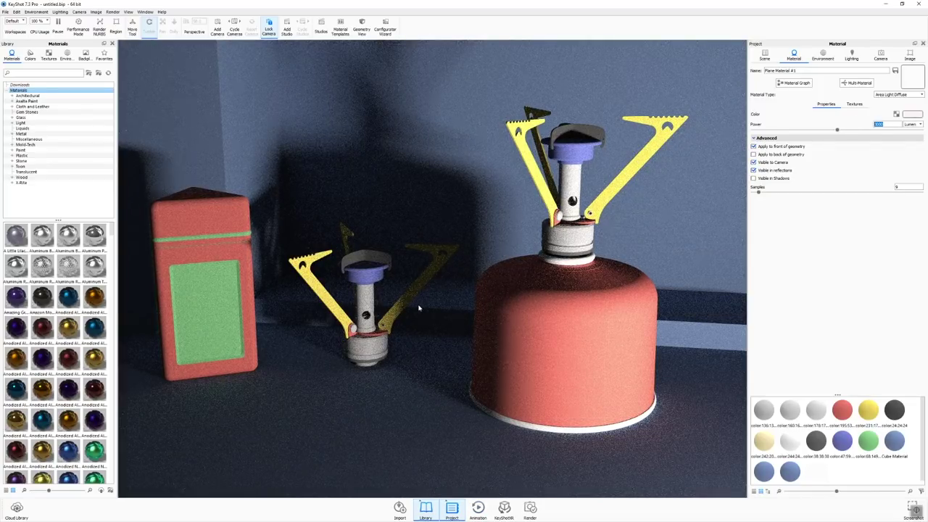
Step: Switch to the Keynote presentation in Microsoft Edge, review the Lighting Setup checklist, and return to KeyShot
key("alt+Tab")
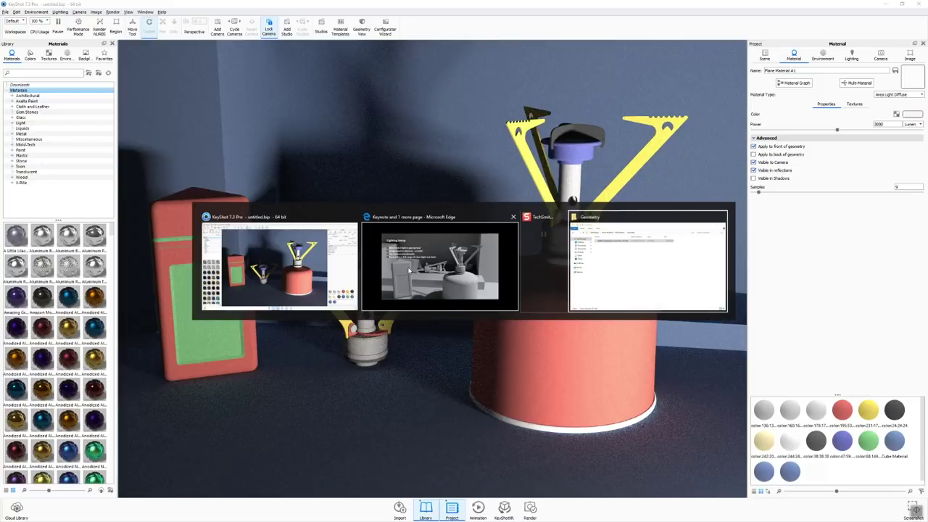
left_click(408, 267)
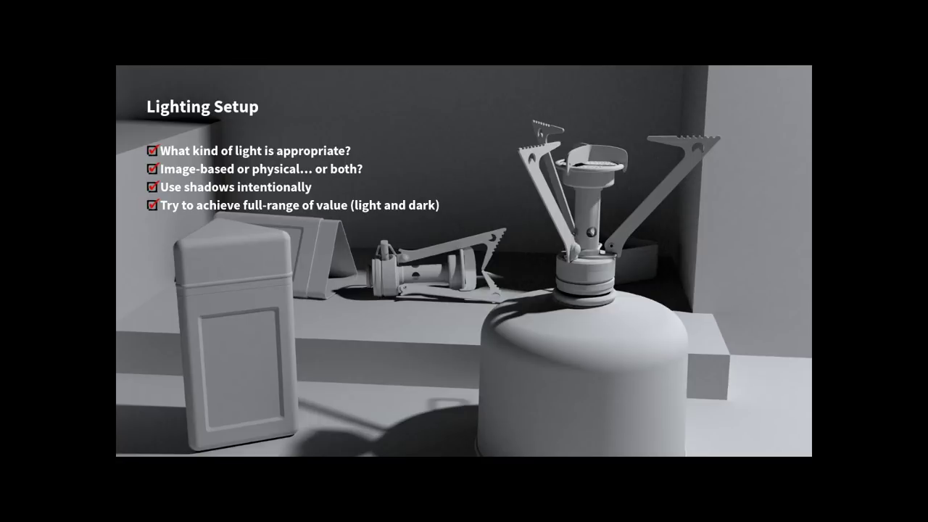
key("alt+Tab")
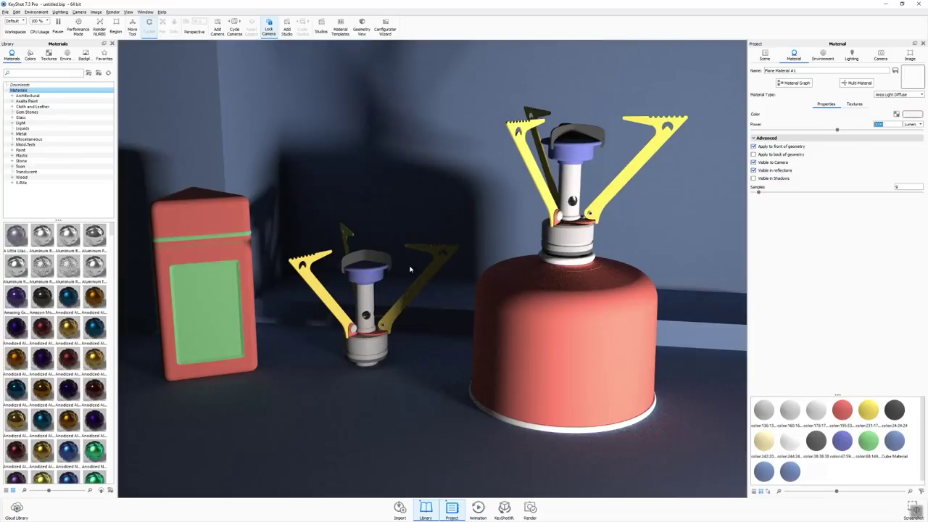
Step: Add a model set named white cloned from the Default model set, with Link Materials turned off
left_click(765, 56)
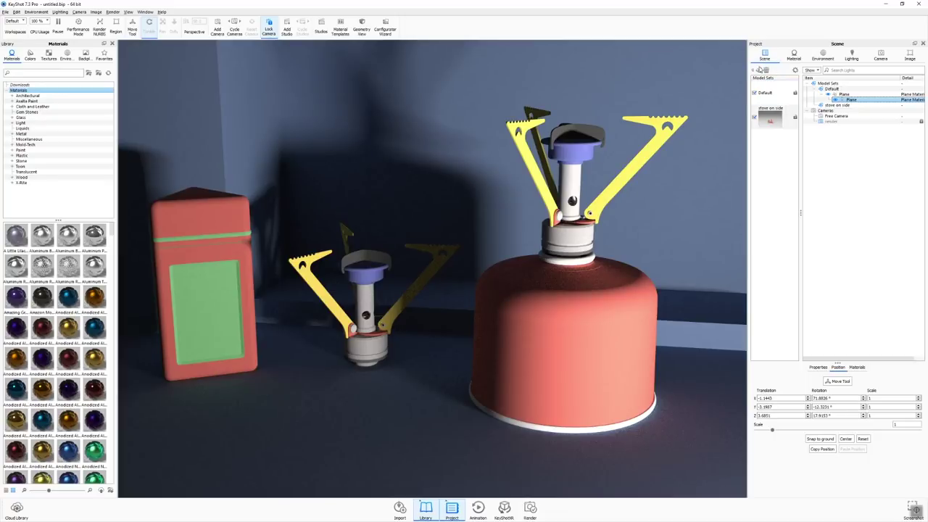
left_click(760, 70)
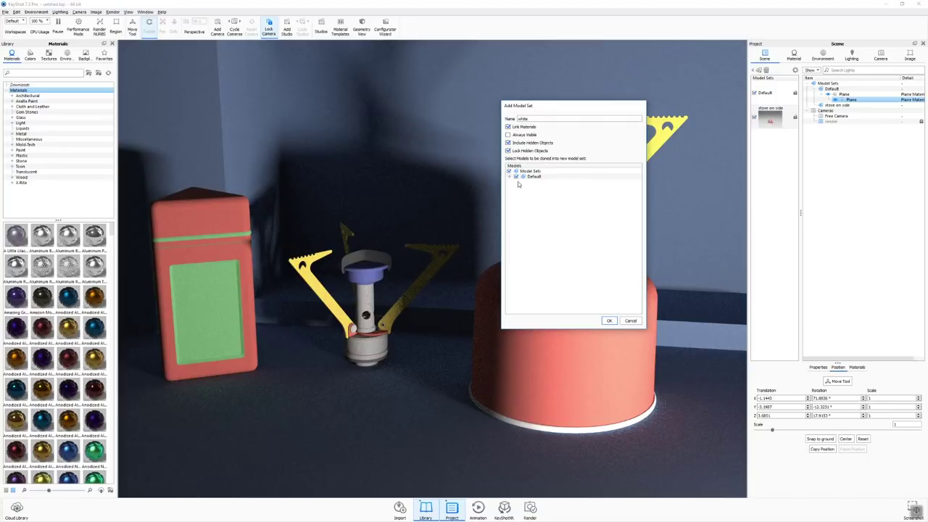
left_click(508, 127)
left_click(610, 320)
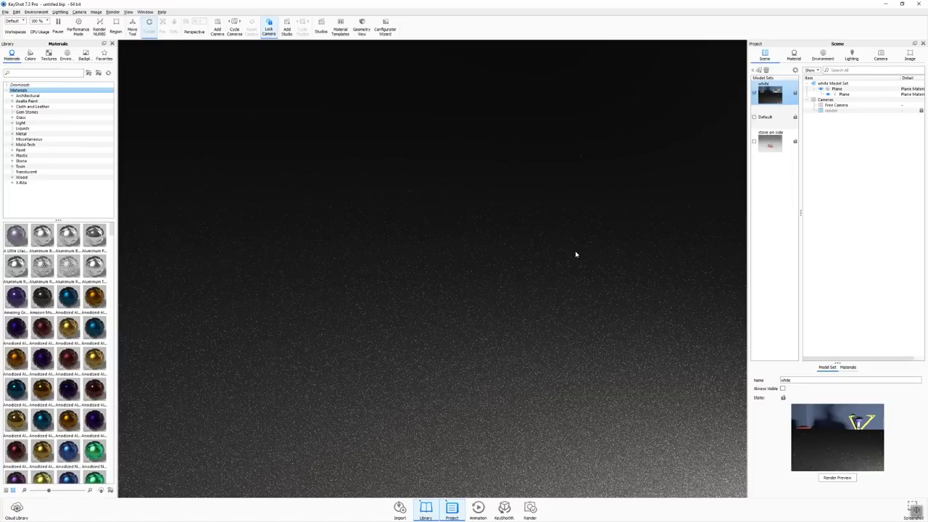
Step: Switch to the Free Camera and examine the area light plane contained in the white model set
left_click(818, 90)
left_click(880, 55)
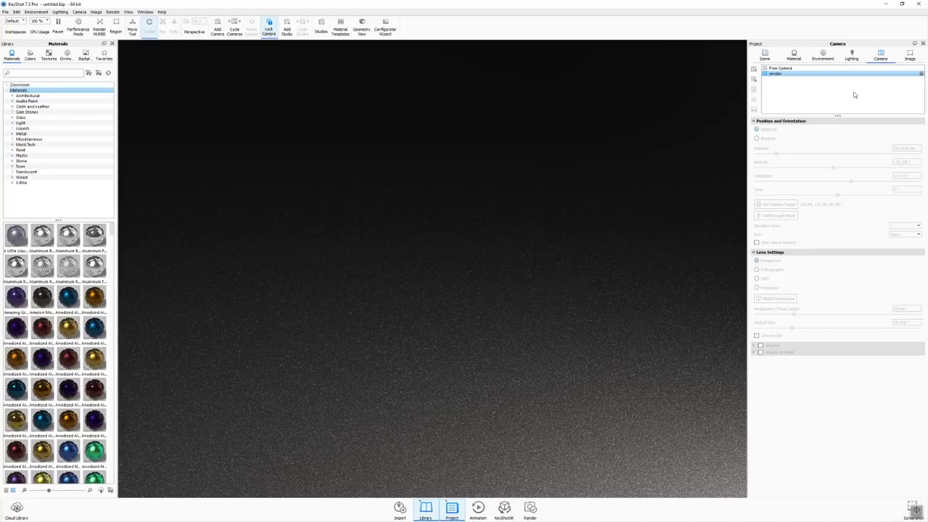
left_click(816, 71)
scroll(618, 177, "down", 5)
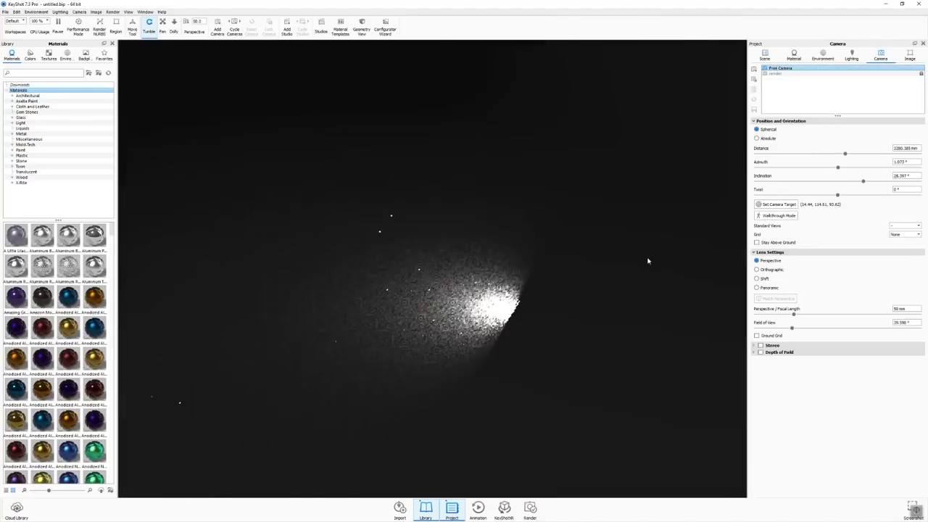
left_click_drag(648, 261, 688, 269)
scroll(687, 268, "up", 4)
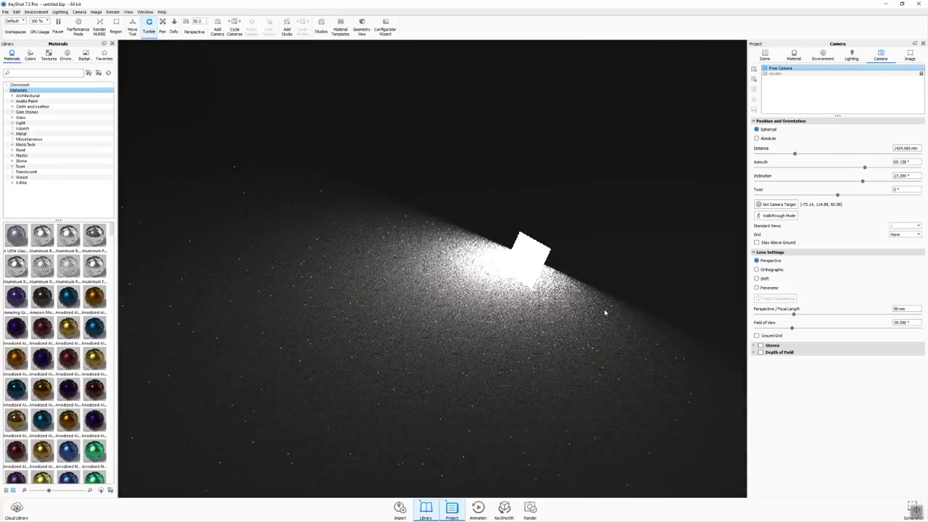
Step: Delete the white model set and show the stove on side model set together with the Default one
left_click_drag(611, 248, 621, 222)
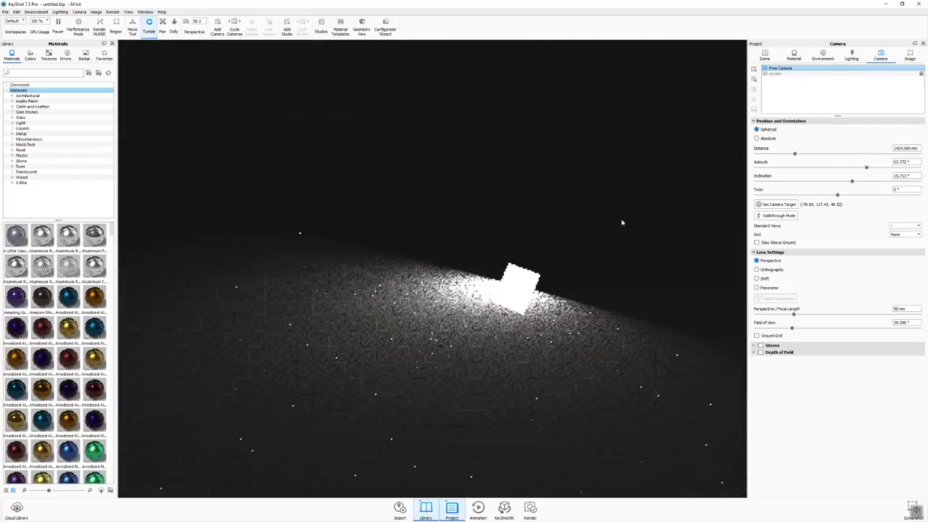
left_click(765, 54)
left_click(836, 89)
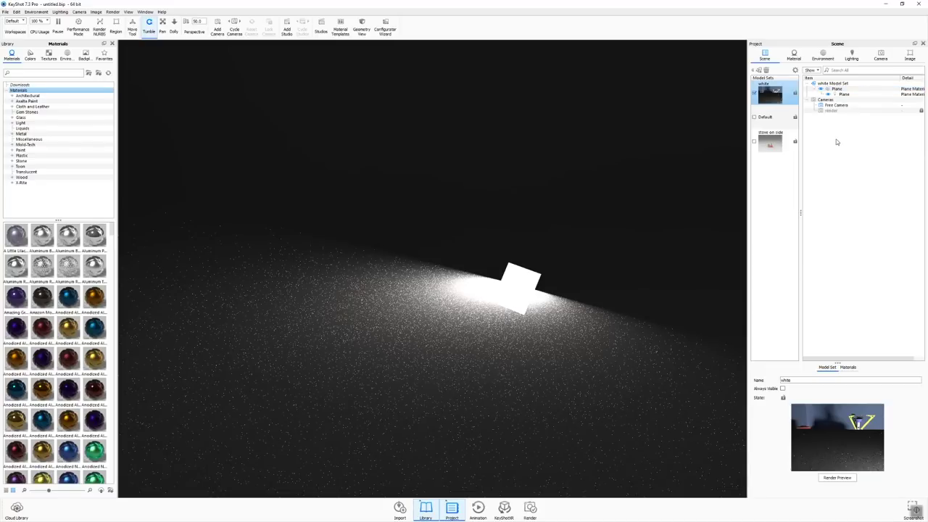
left_click(812, 69)
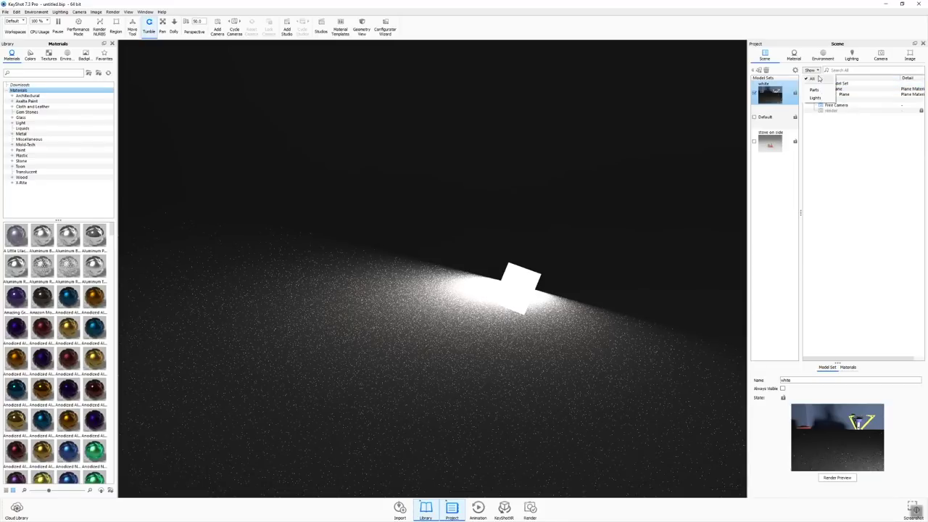
left_click(818, 79)
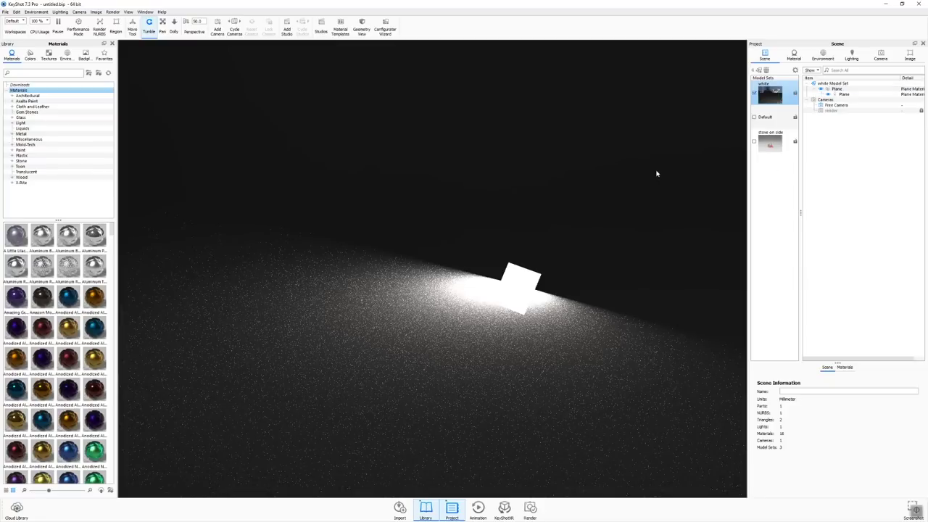
left_click(767, 70)
left_click(512, 285)
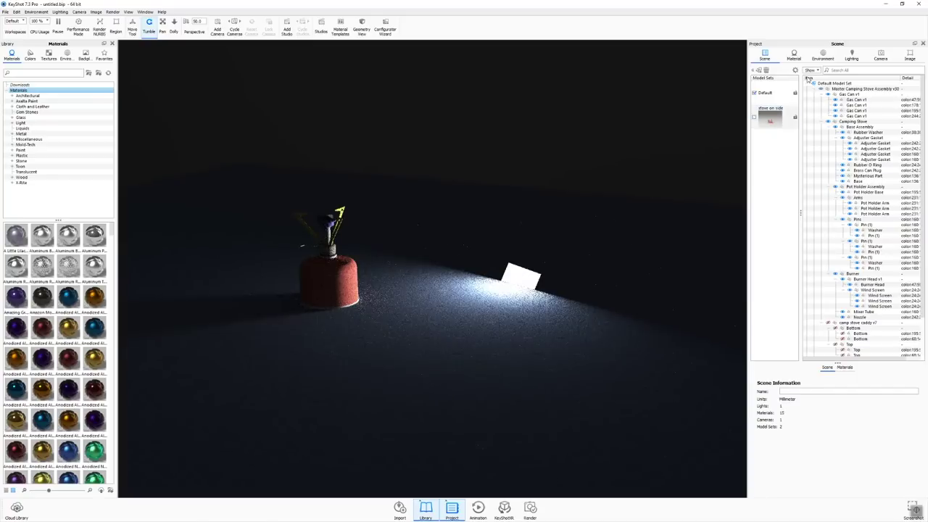
left_click(754, 117)
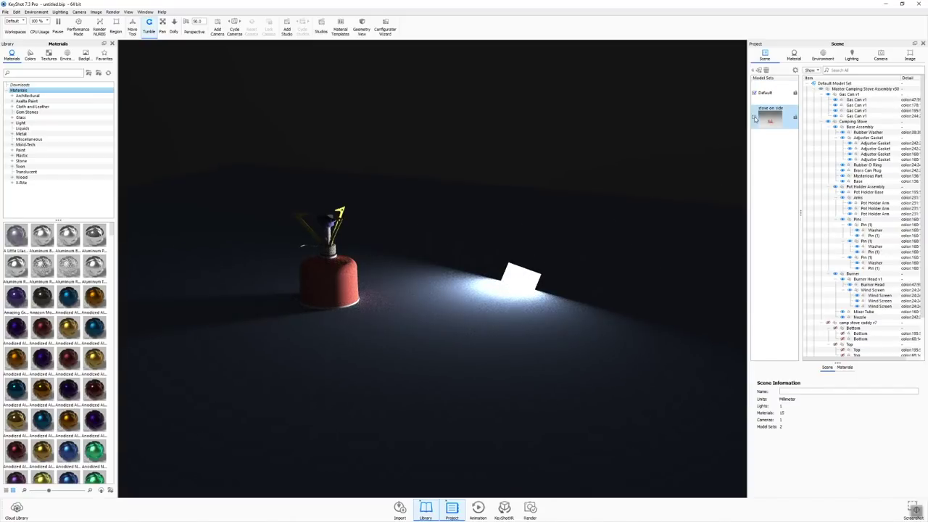
Step: Try to reposition the area light plane with the Move Tool, using the Mixer Tube as its pivot
left_click_drag(580, 308, 490, 354)
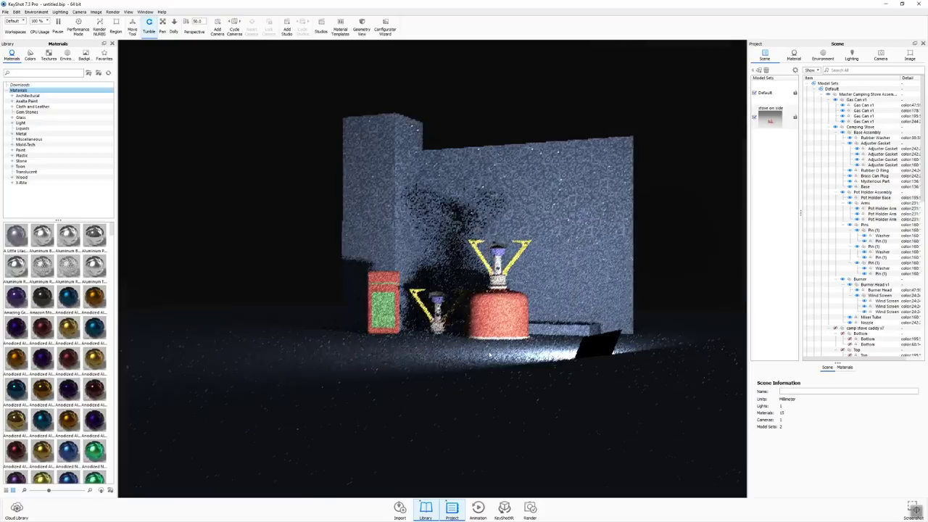
left_click(597, 352)
left_click_drag(647, 297, 602, 308)
scroll(602, 308, "up", 3)
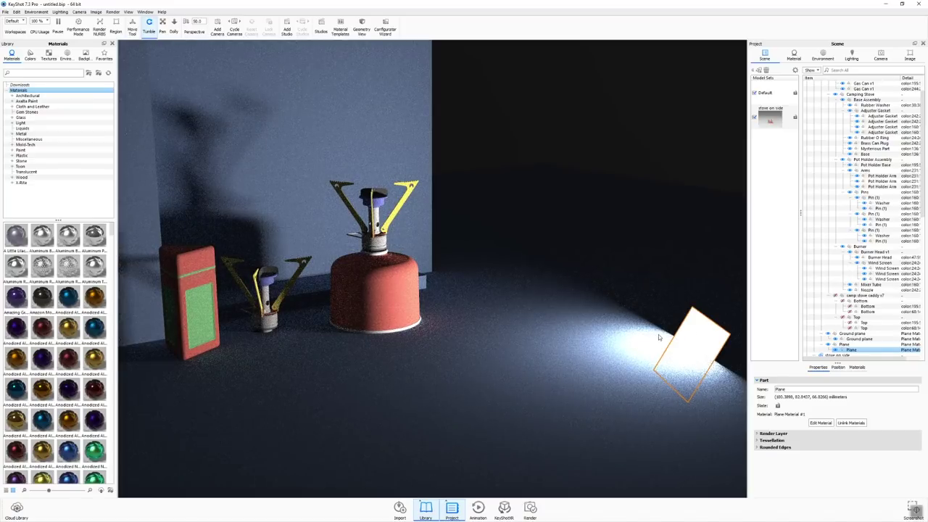
key("m")
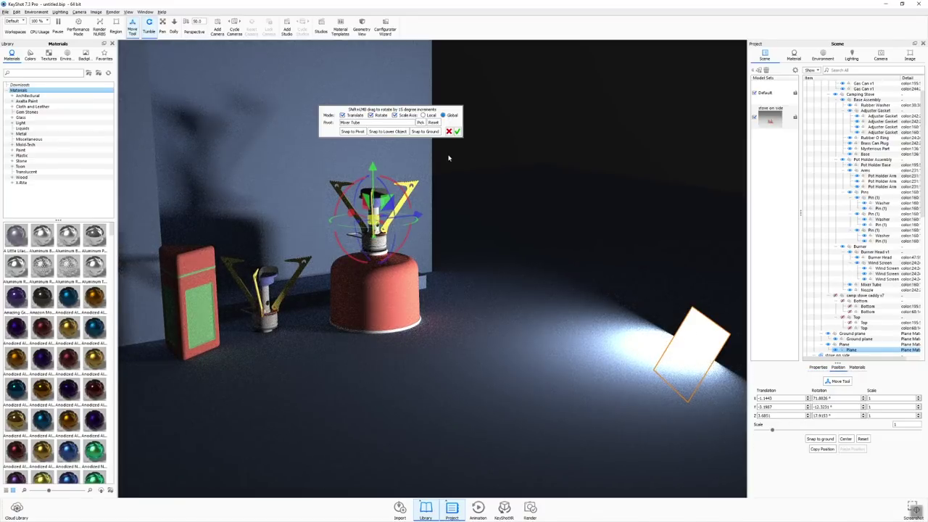
left_click_drag(398, 184, 382, 197)
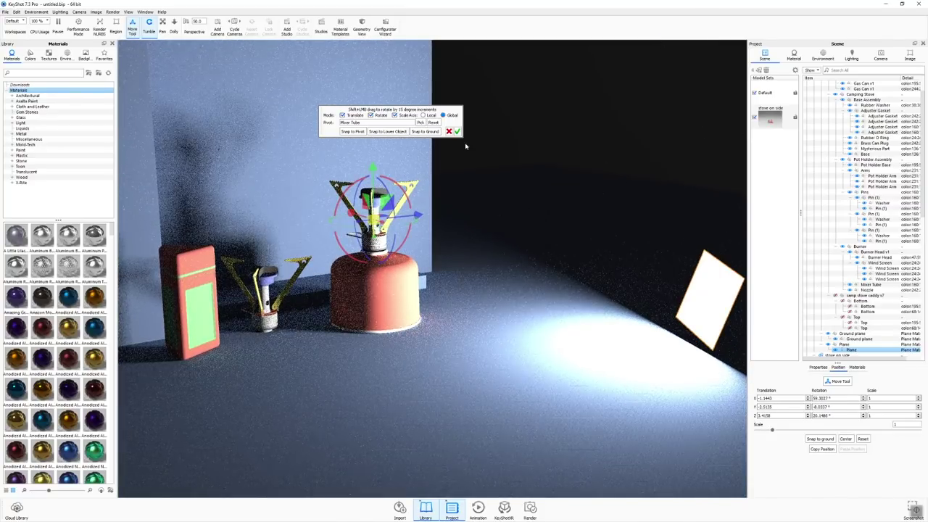
left_click(456, 131)
Step: Add a model set named White cloned from all objects of the Default and stove on side sets, with Link Materials turned off
left_click_drag(458, 317, 739, 143)
left_click(754, 70)
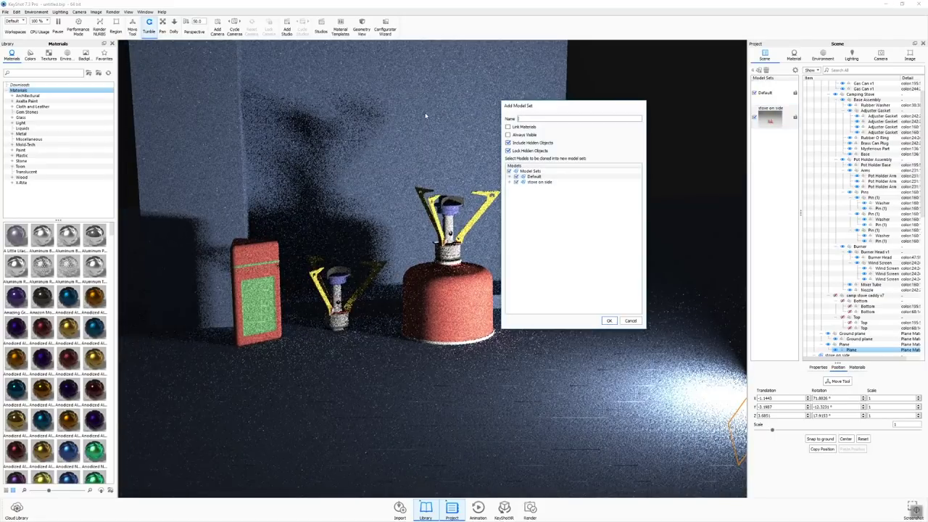
type("White")
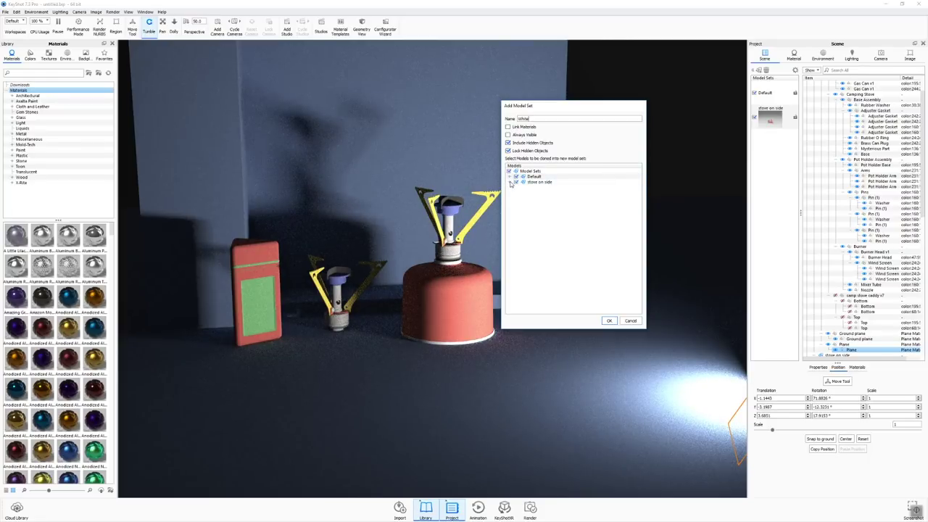
left_click(510, 182)
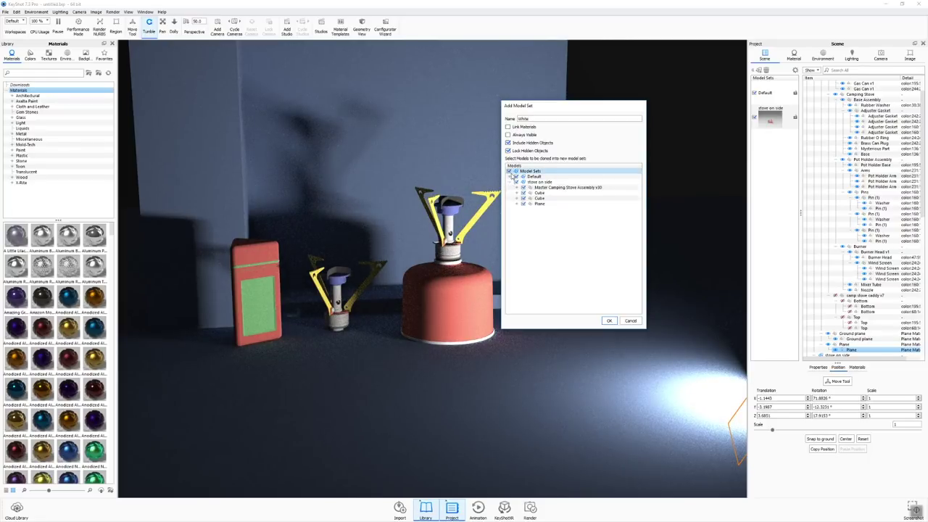
left_click(510, 176)
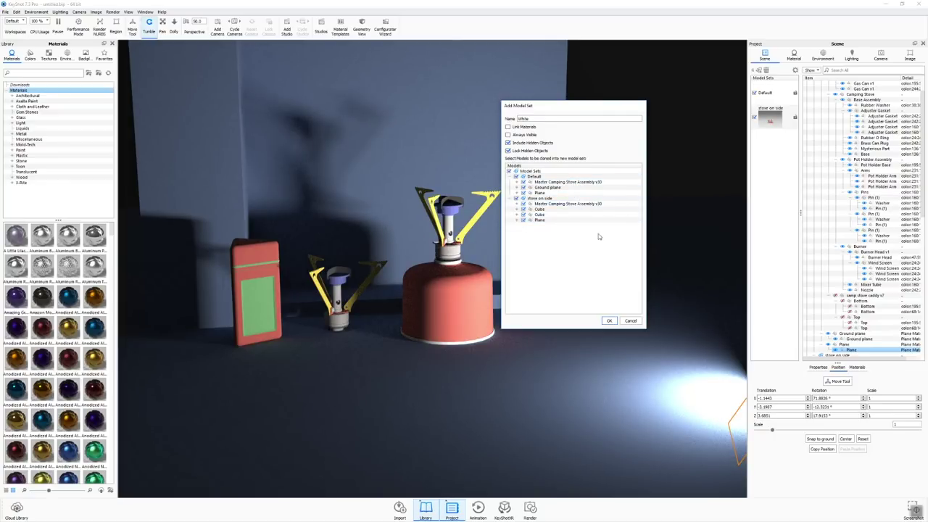
left_click(610, 322)
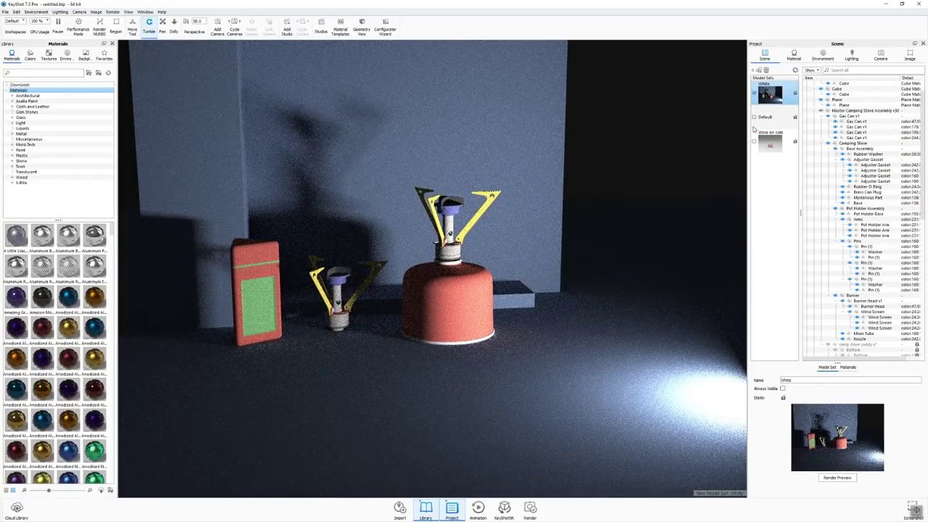
Step: Search the material library for "white dif" and collapse the object groups listed under the White model set
left_click(22, 73)
type("diffuse")
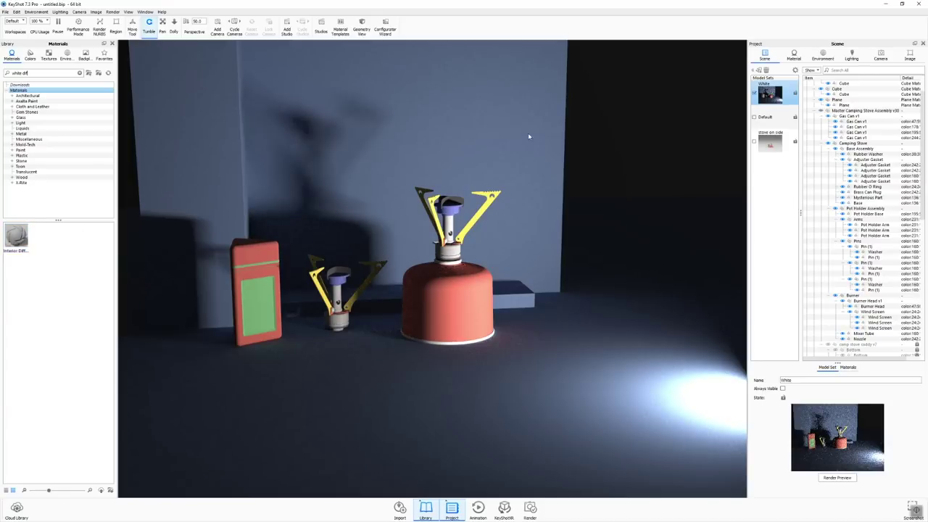
scroll(833, 141, "up", 2)
left_click(814, 88)
left_click(815, 94)
left_click(814, 105)
left_click(815, 106)
left_click(815, 105)
left_click(815, 110)
left_click(820, 121)
left_click(814, 121)
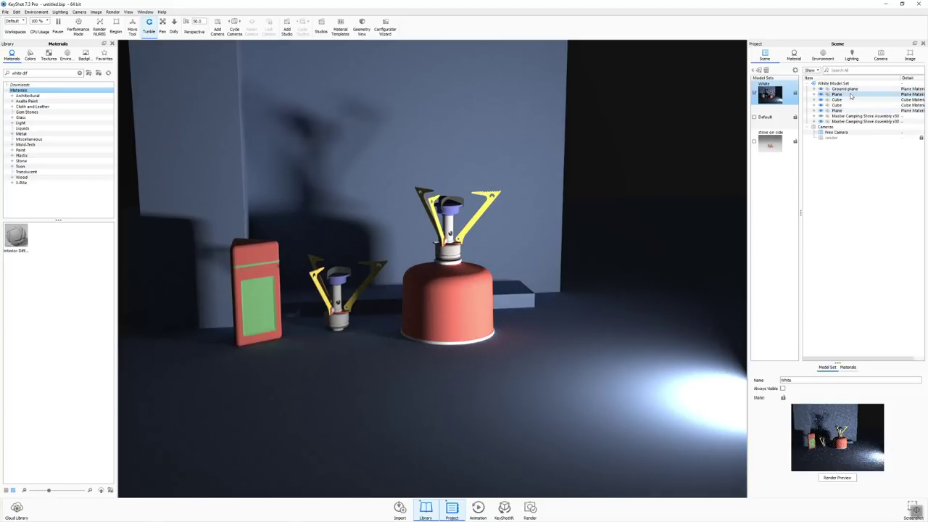
Step: Identify which Plane is the area light by hiding all other White model set objects, and show all parts again
left_click(817, 110)
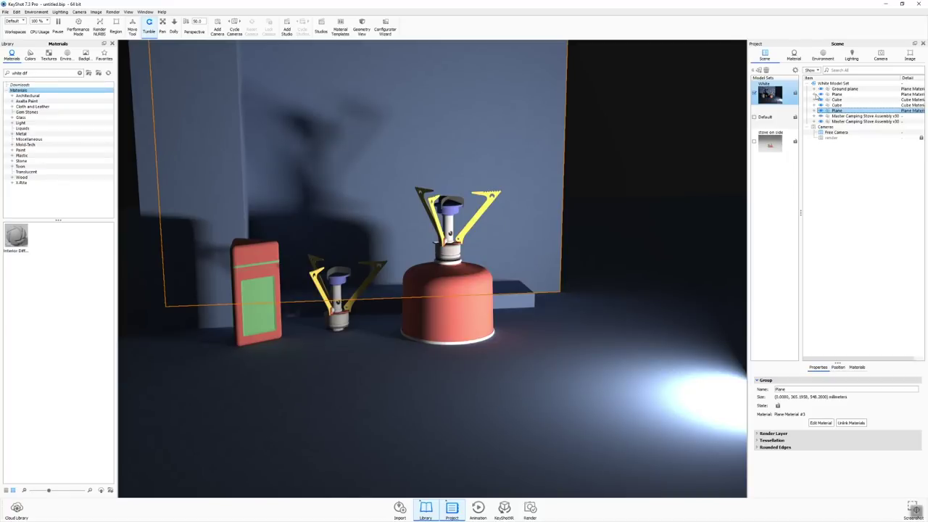
left_click(814, 89)
left_click(841, 89)
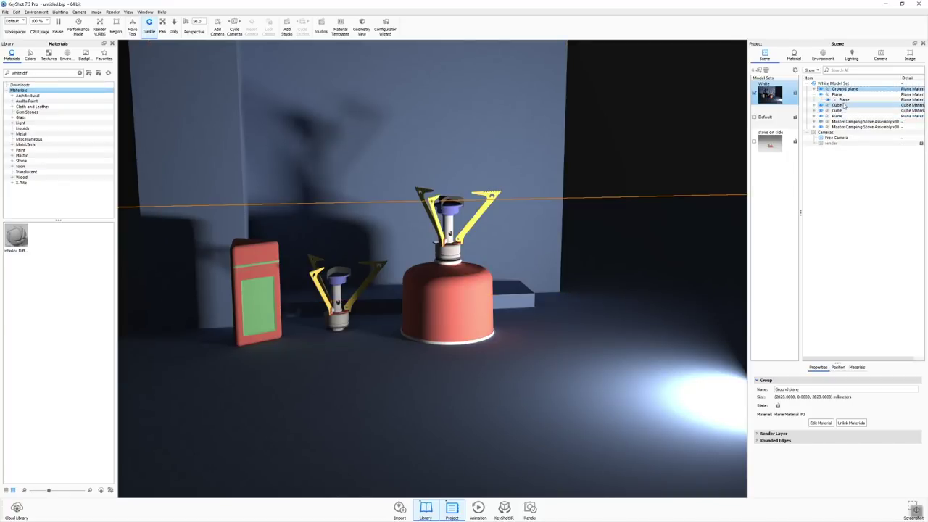
left_click(863, 127, "shift")
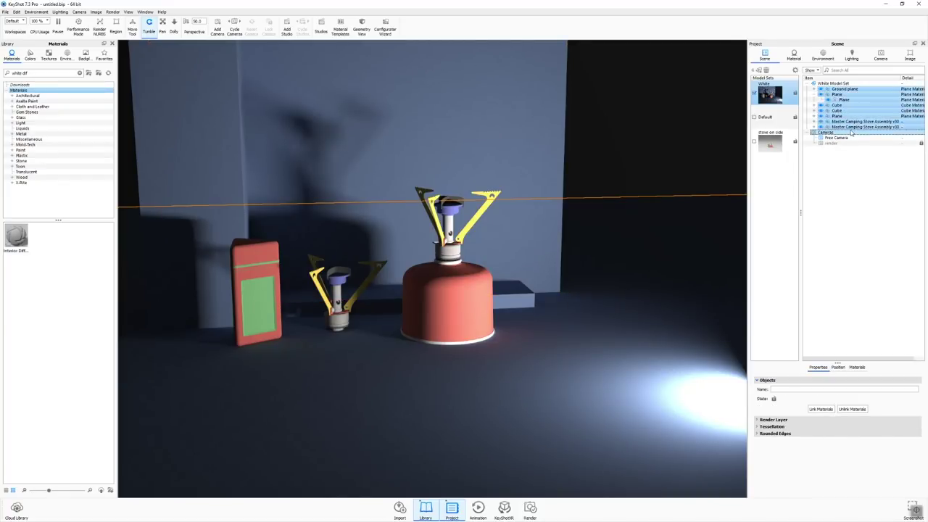
left_click(841, 94)
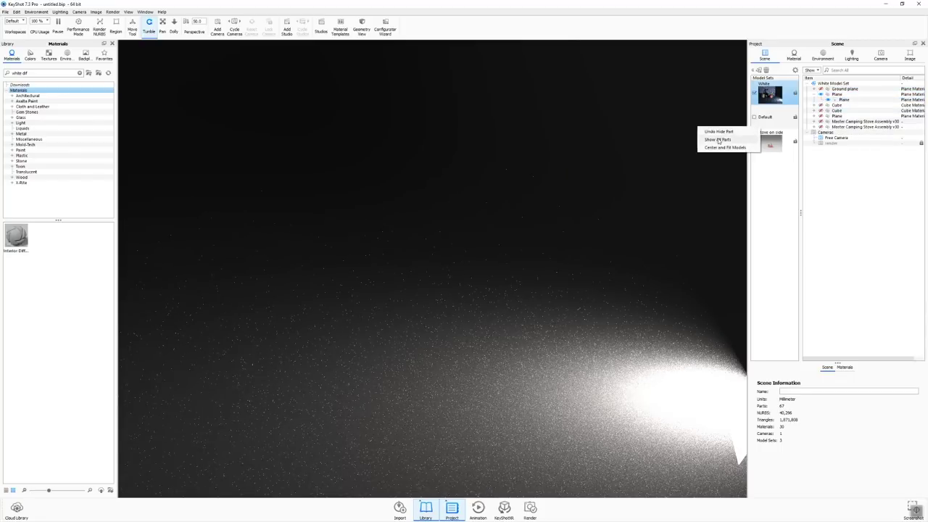
left_click(827, 99)
Step: Apply the white Interior Diffuse material to the ground plane, both cubes, the backdrop plane and both stove assemblies, leaving out the area light plane
left_click(845, 89)
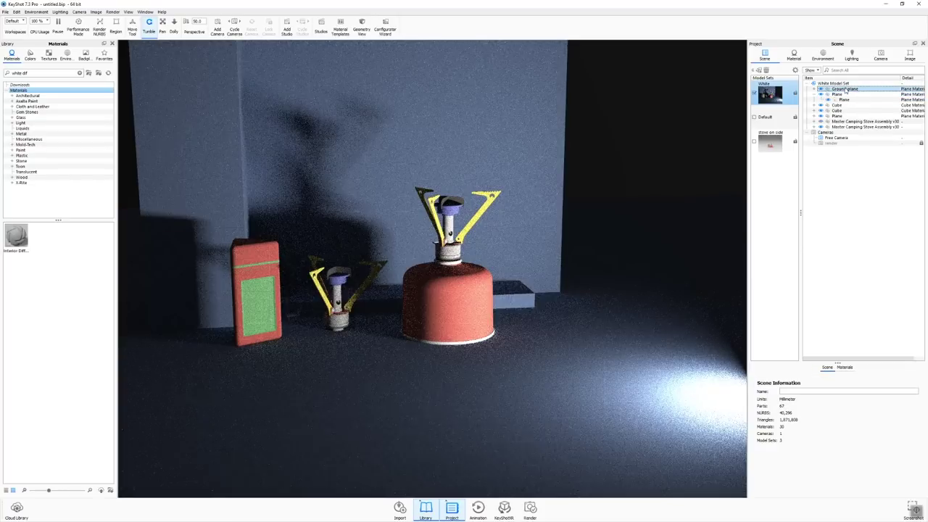
left_click_drag(846, 106, 846, 127, "ctrl")
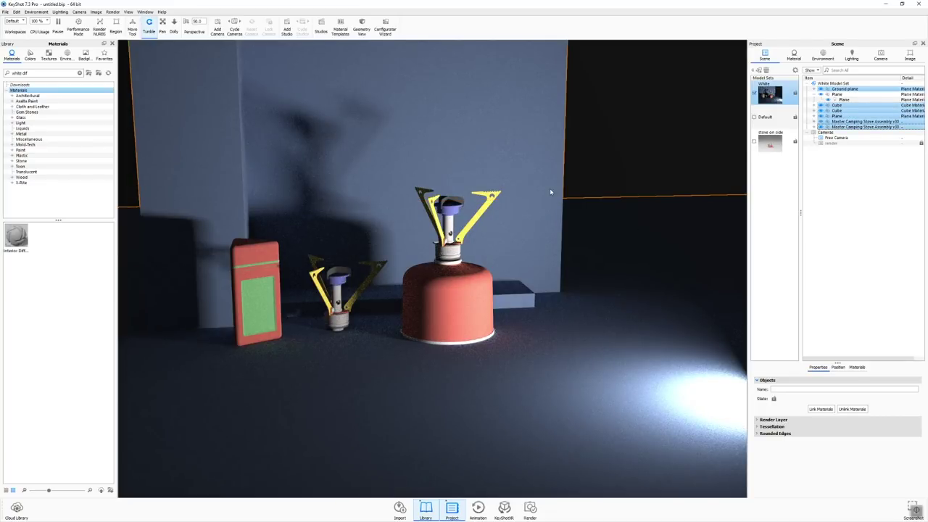
left_click_drag(33, 236, 843, 109)
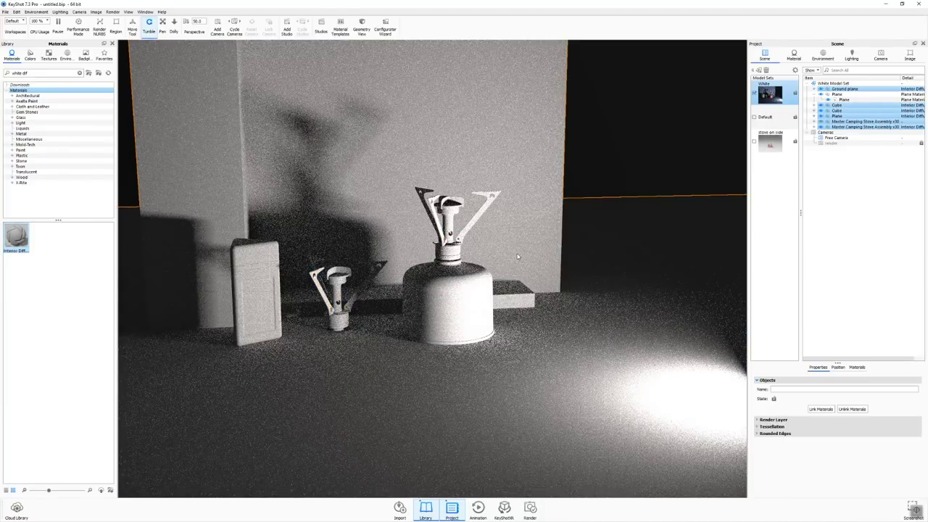
Step: Activate the render camera, compare the view with the Lighting Setup slide in the presentation, and return to KeyShot
left_click(882, 55)
left_click(801, 74)
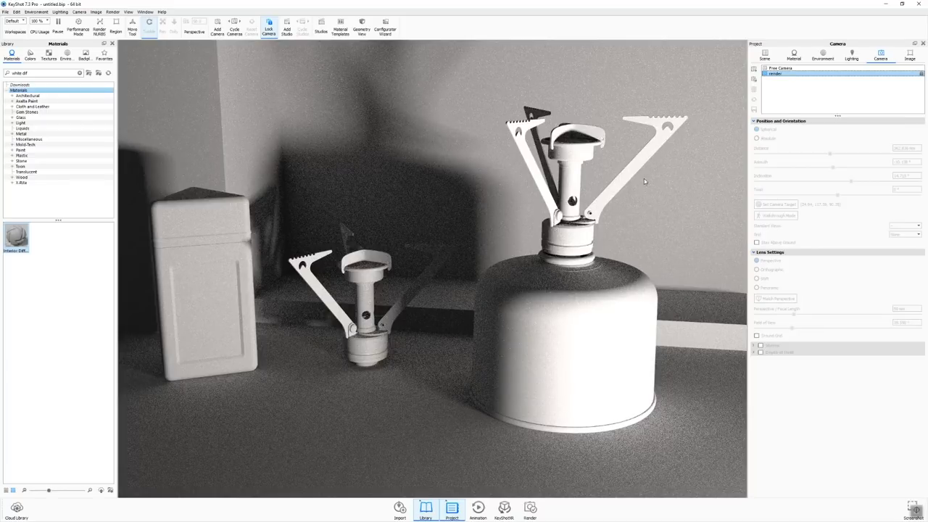
key("alt+Tab")
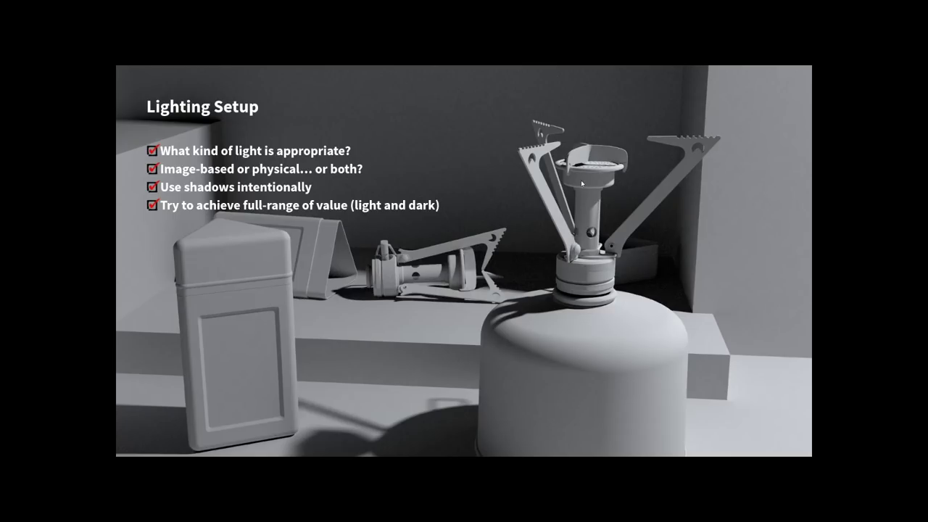
left_click(580, 183)
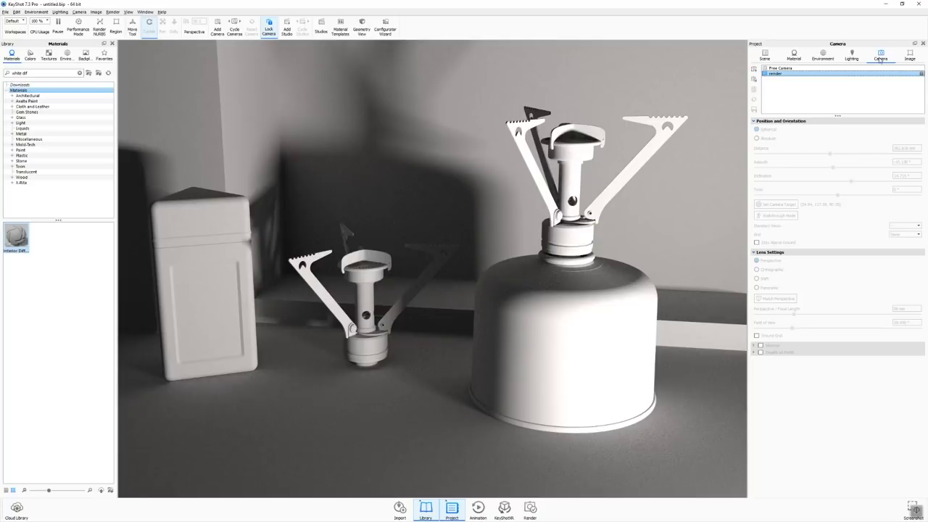
Step: Expand all the lighting settings and reduce the ray bounces, first to 10 and finally to 6
left_click(853, 60)
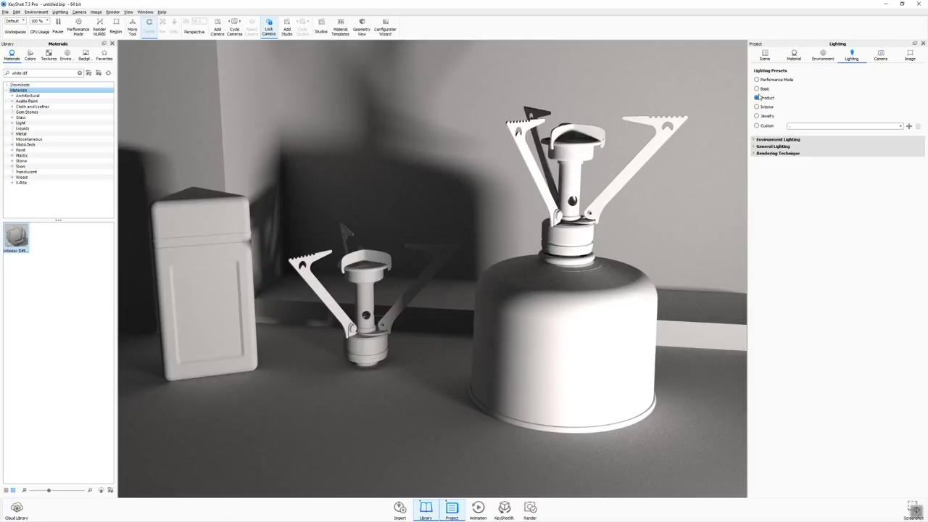
left_click(754, 139)
left_click(754, 179)
left_click(754, 219)
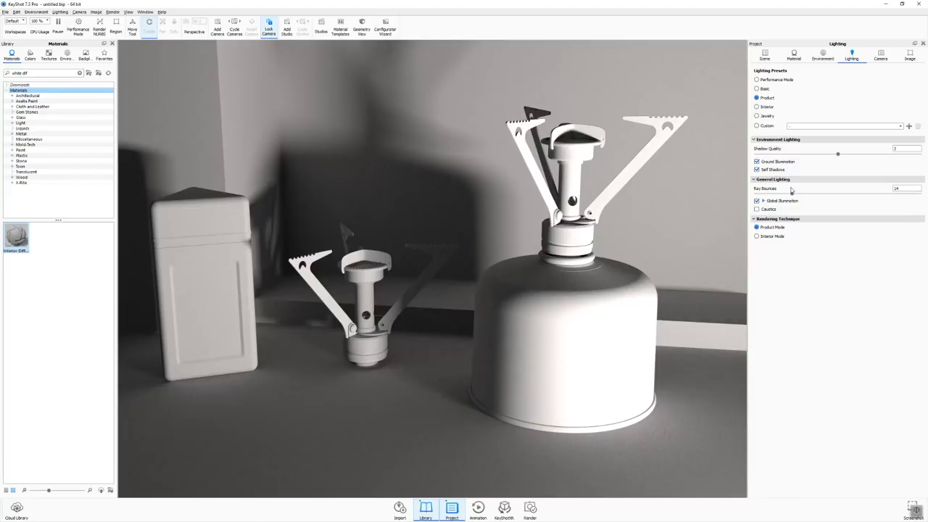
left_click_drag(904, 189, 858, 190)
type("10")
key("Return")
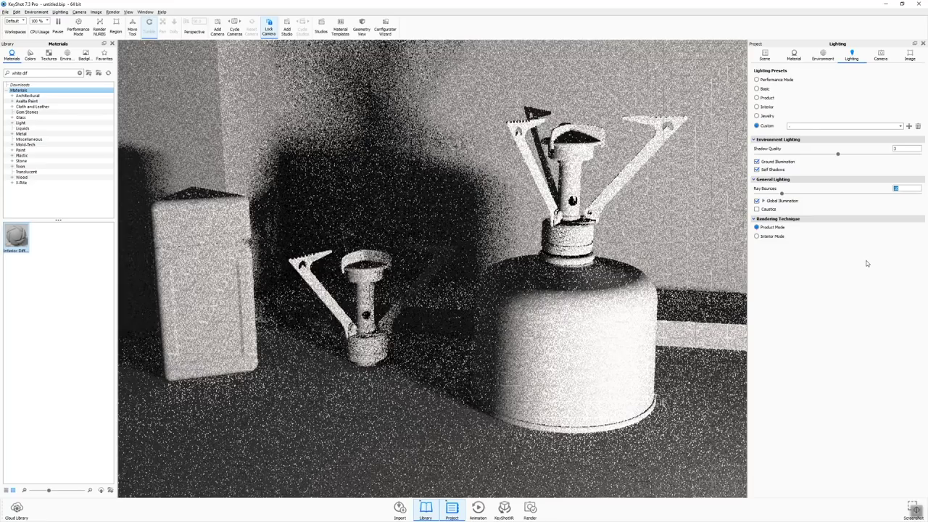
type("1")
key("Return")
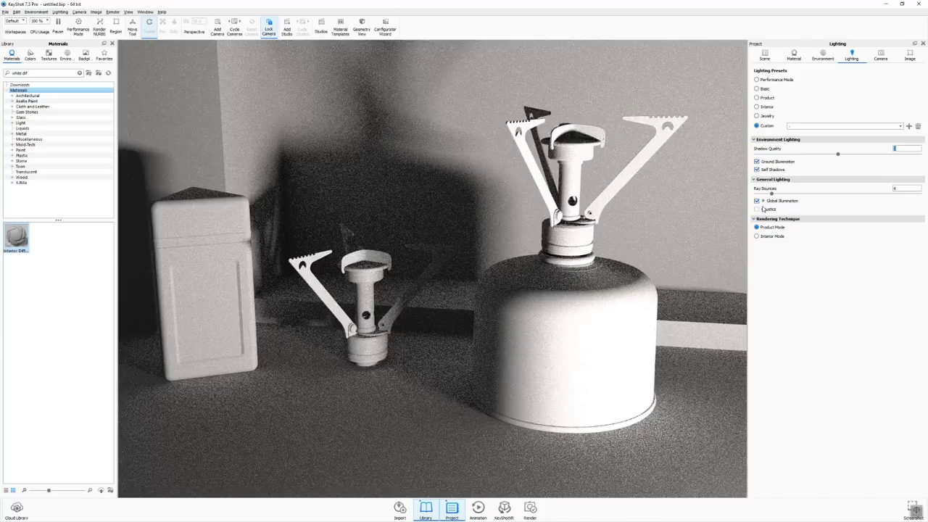
Step: Try the Interior Mode rendering technique on the white scene and return to Product Mode
left_click(758, 236)
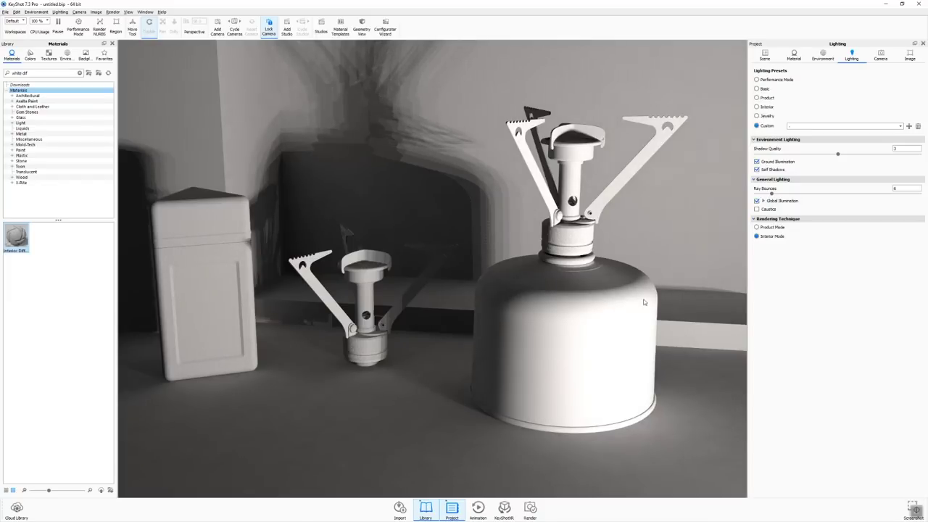
left_click(778, 227)
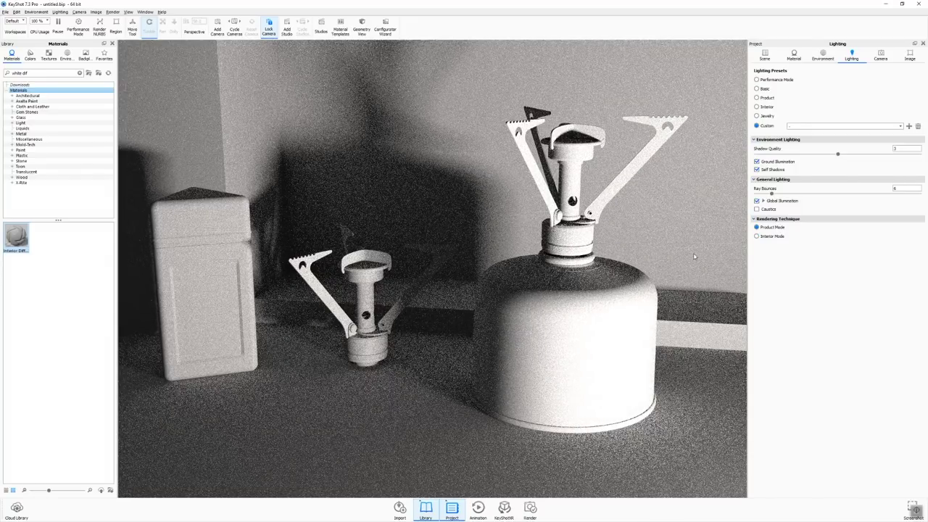
Step: Switch to the presentation, review the Render checklist, and advance to the Mark-up slide
key("alt+Tab")
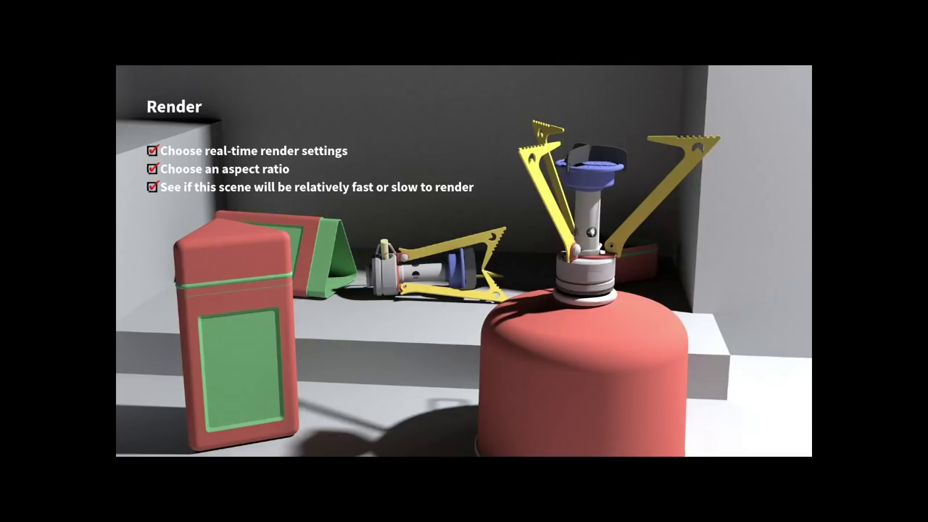
key("Right")
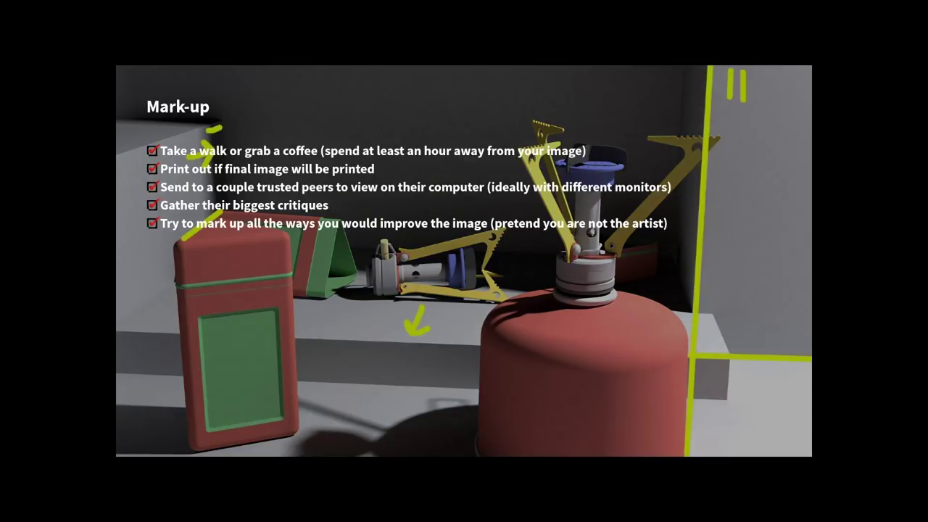
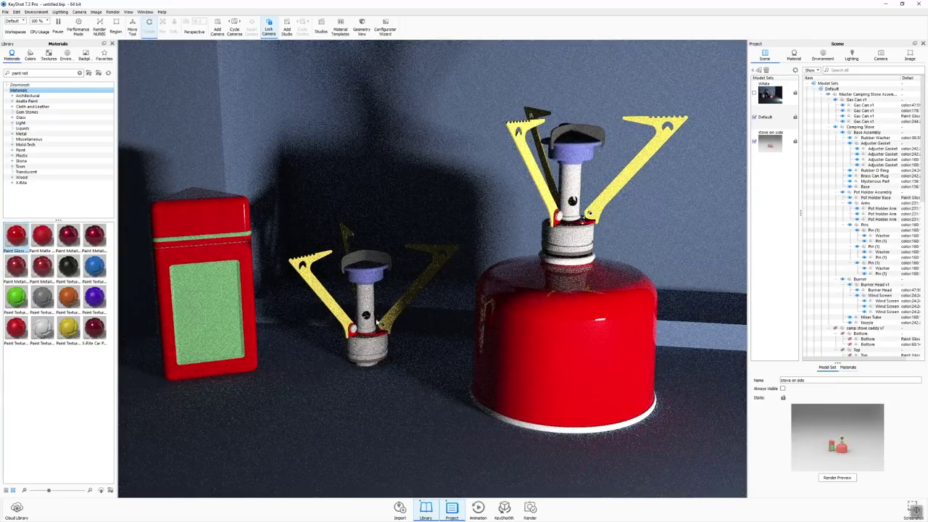
Step: Apply the red textured paint to the case's green panel and polished chrome to the stove's pot holder arms
mouse_move(23, 332)
left_mouse_down()
mouse_move(228, 332)
mouse_move(206, 314)
left_mouse_up()
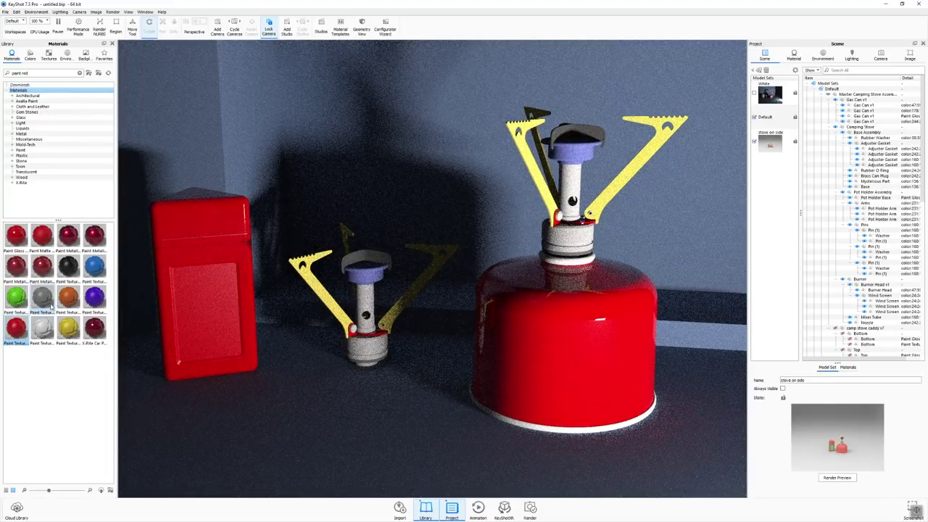
left_click(57, 73)
key("BackSpace")
key("BackSpace")
key("BackSpace")
key("BackSpace")
key("BackSpace")
key("BackSpace")
key("BackSpace")
key("BackSpace")
key("BackSpace")
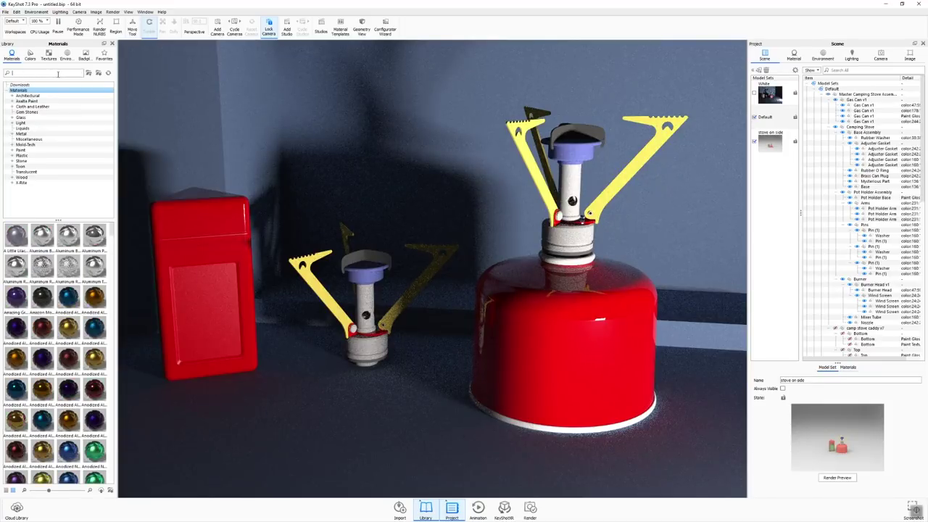
type("polished chr")
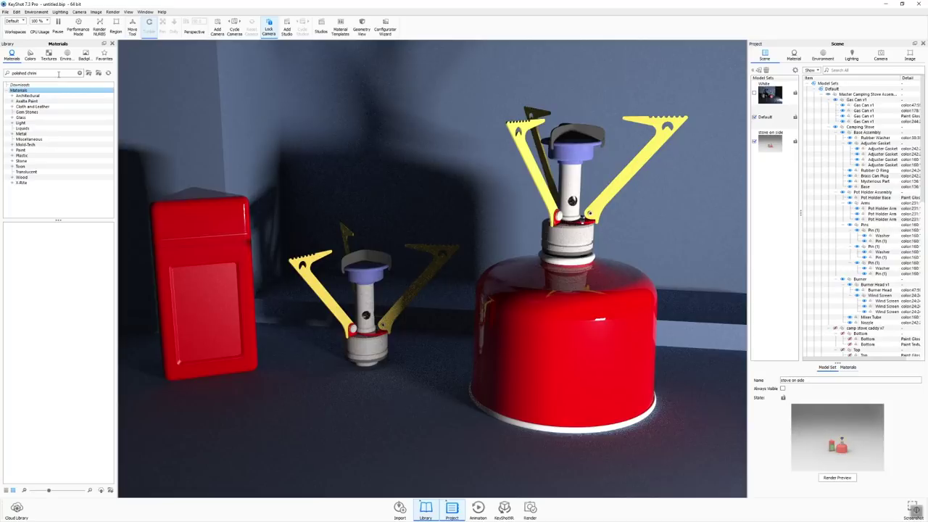
type("m")
key("BackSpace")
left_click_drag(16, 234, 558, 203)
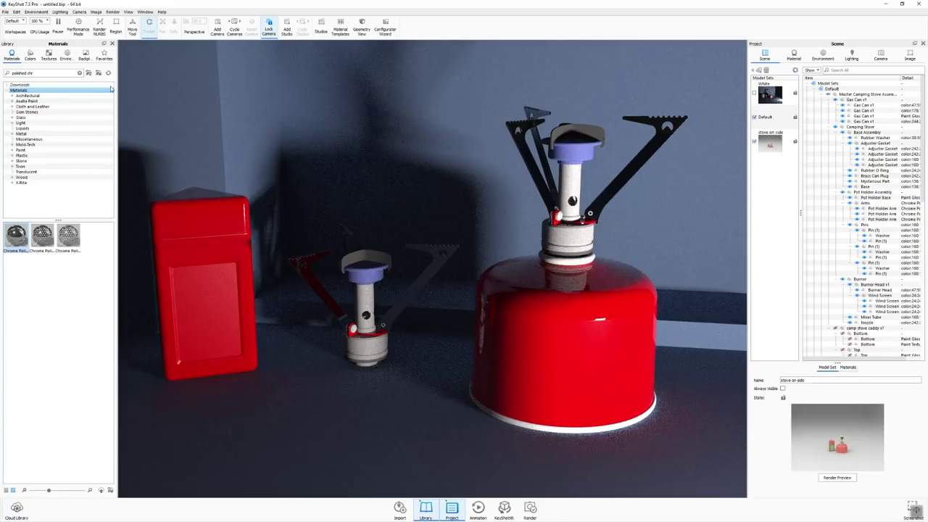
Step: Search the material library for rough aluminum and apply it to the burner's wind screens
left_click_drag(44, 70, 3, 71)
type("rough alum")
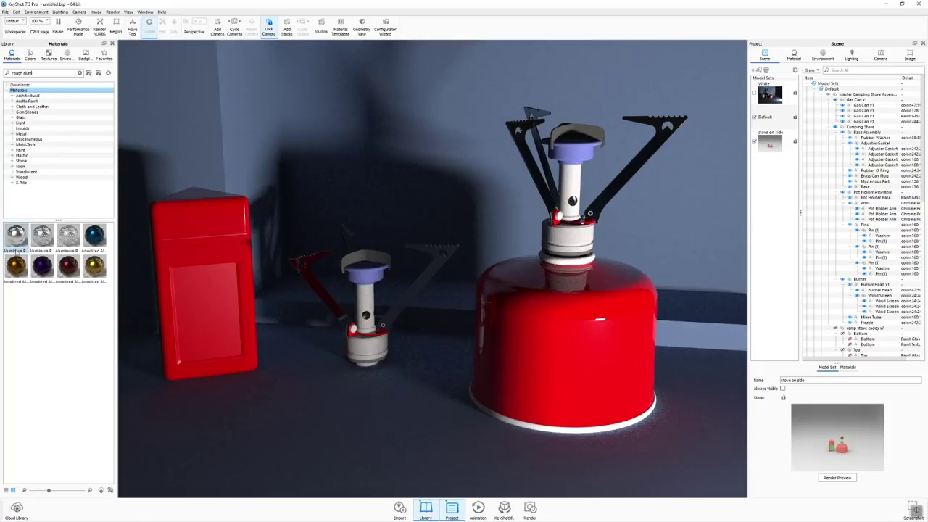
left_click_drag(16, 236, 562, 131)
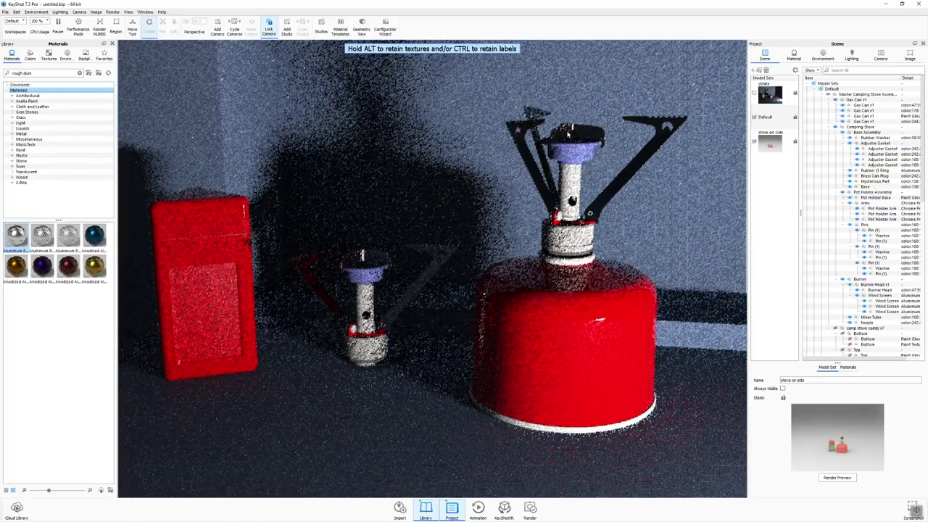
Step: Search the material library for rough steel and apply it to the stove's mixer tube
double_click(26, 73)
type("steel")
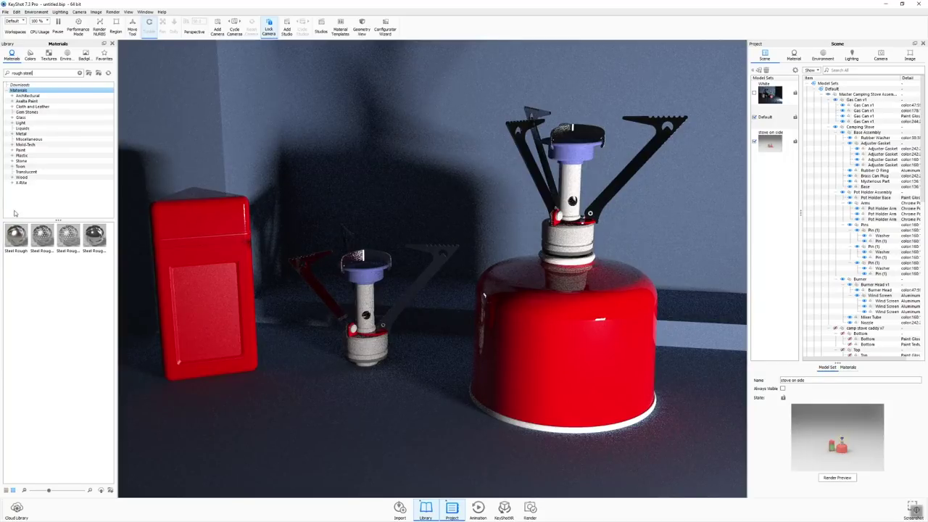
left_click_drag(16, 235, 574, 183)
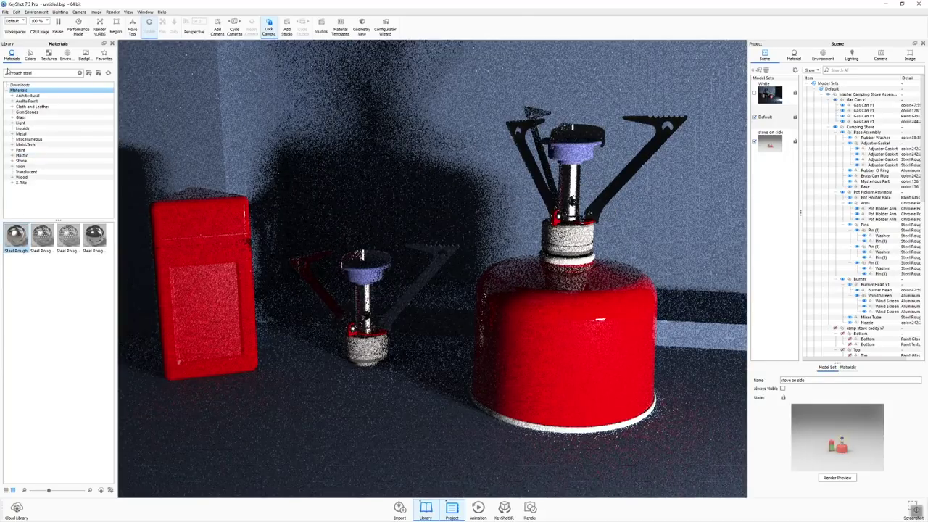
Step: Search the material library for rough brass and apply it to the purple burner head
key("BackSpace")
key("BackSpace")
key("BackSpace")
key("BackSpace")
key("BackSpace")
key("BackSpace")
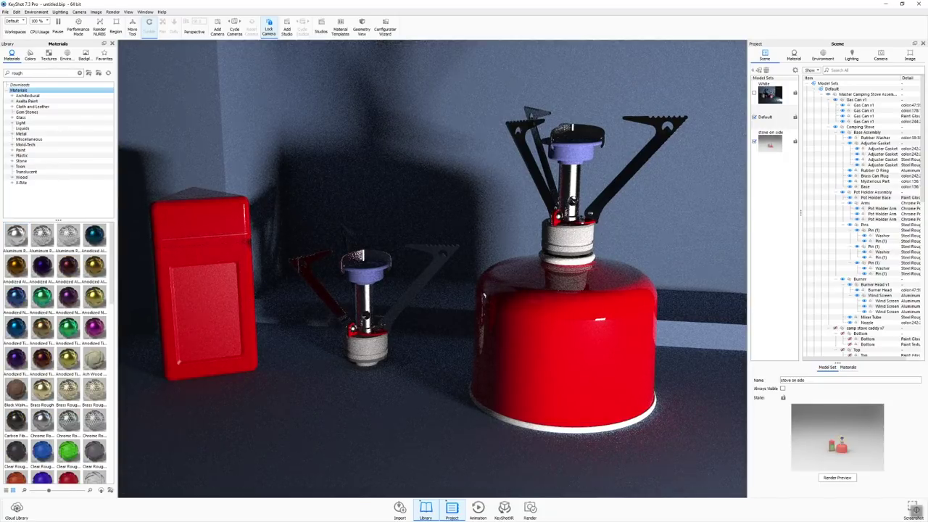
type("bras")
left_click_drag(16, 235, 581, 155)
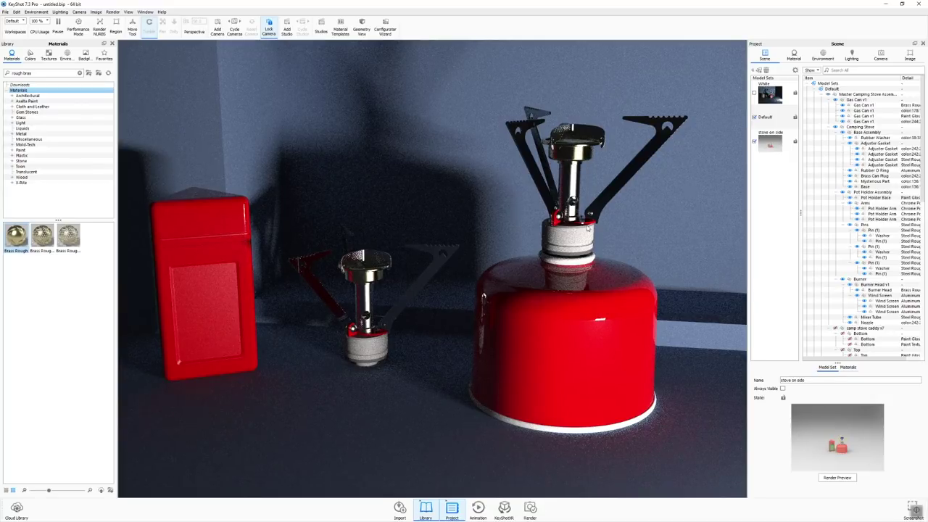
Step: Search the material library for polished steel and apply it to the white rim parts of the gas can
triple_click(40, 73)
key("BackSpace")
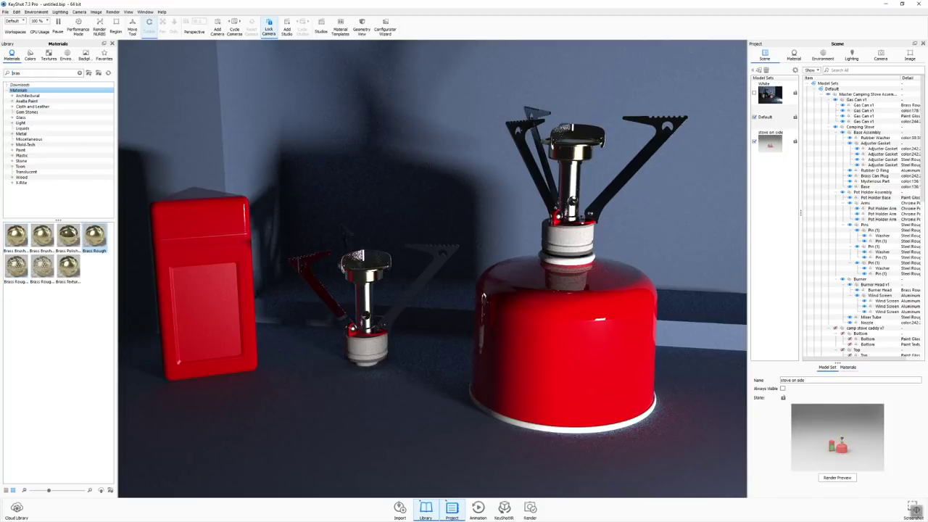
type("po")
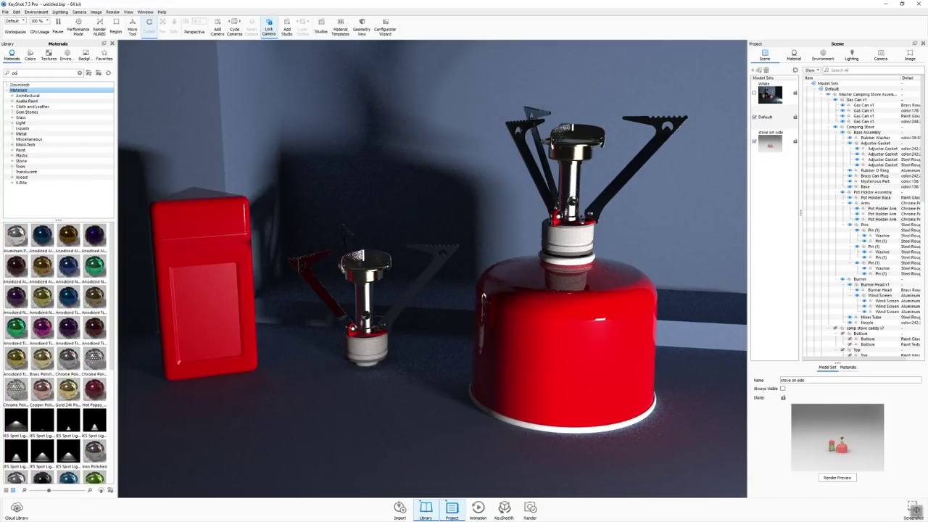
type("lished stee")
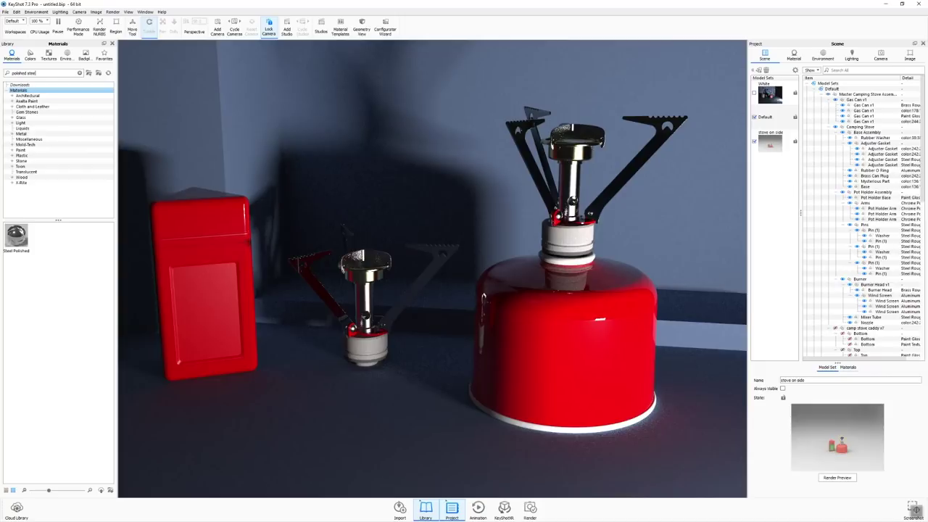
left_click_drag(16, 236, 577, 186)
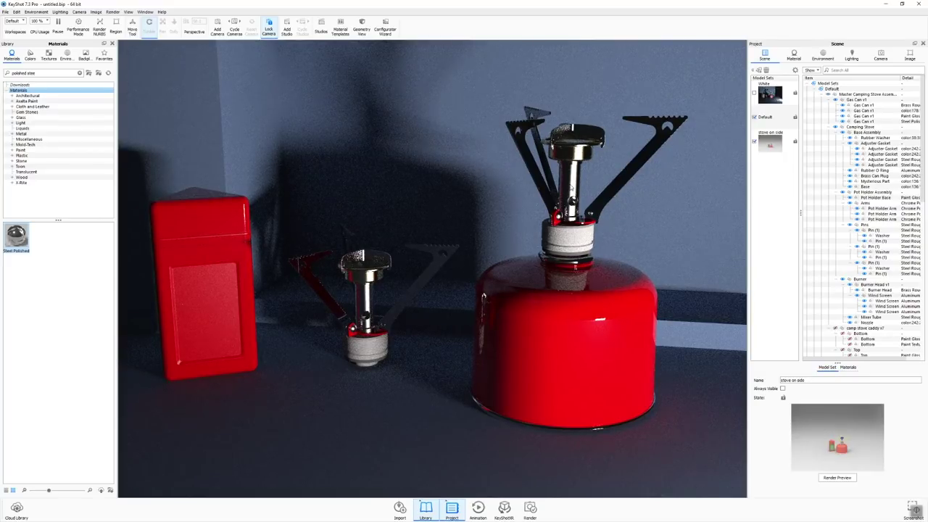
Step: Paste metal materials copied from finished parts onto the stove's white knurled base and its red pot holder base
right_click(367, 353, "shift")
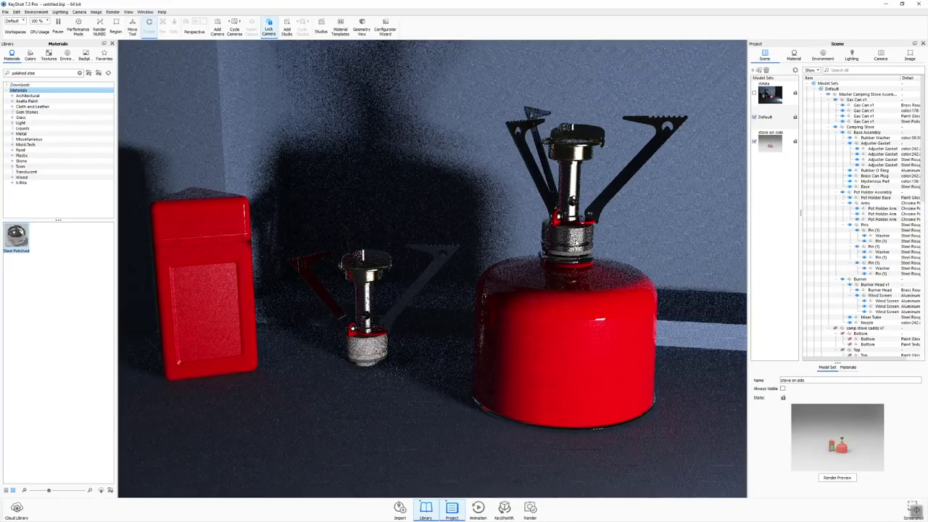
right_click(368, 353, "shift")
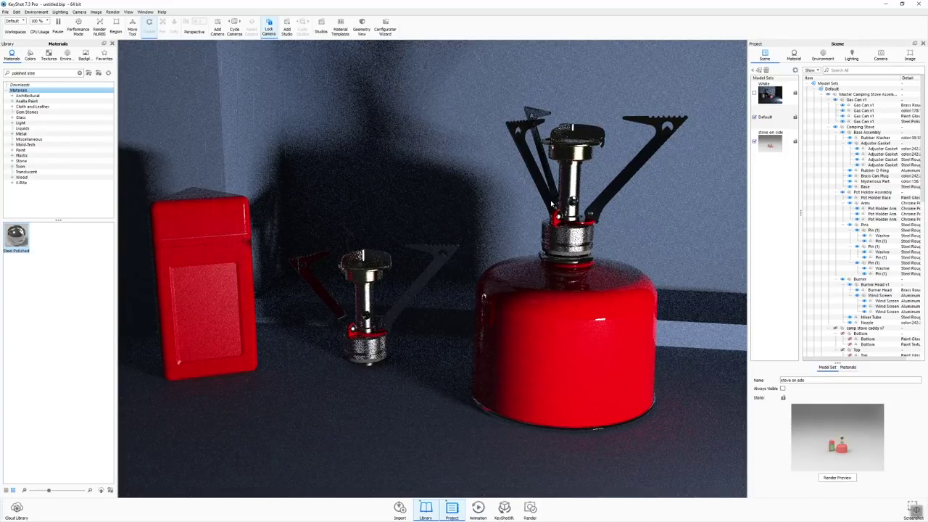
right_click(558, 223, "shift")
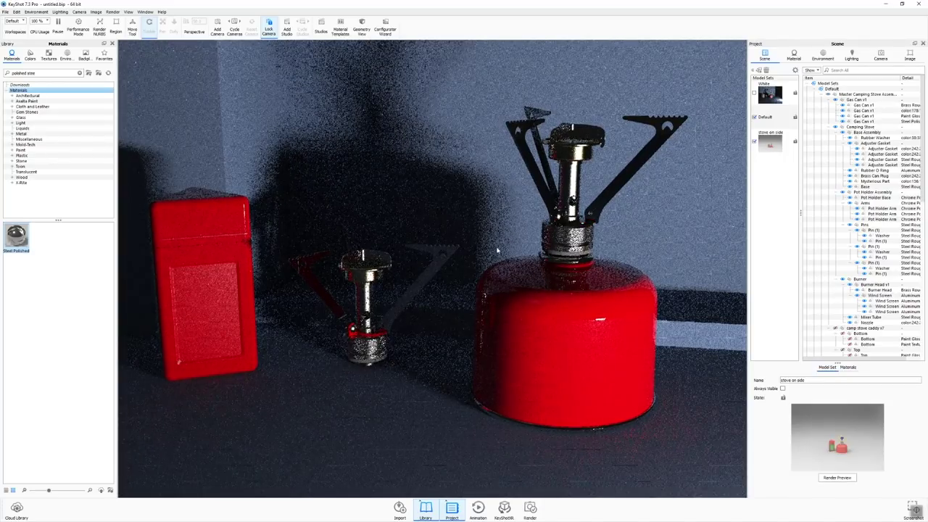
right_click(363, 333, "shift")
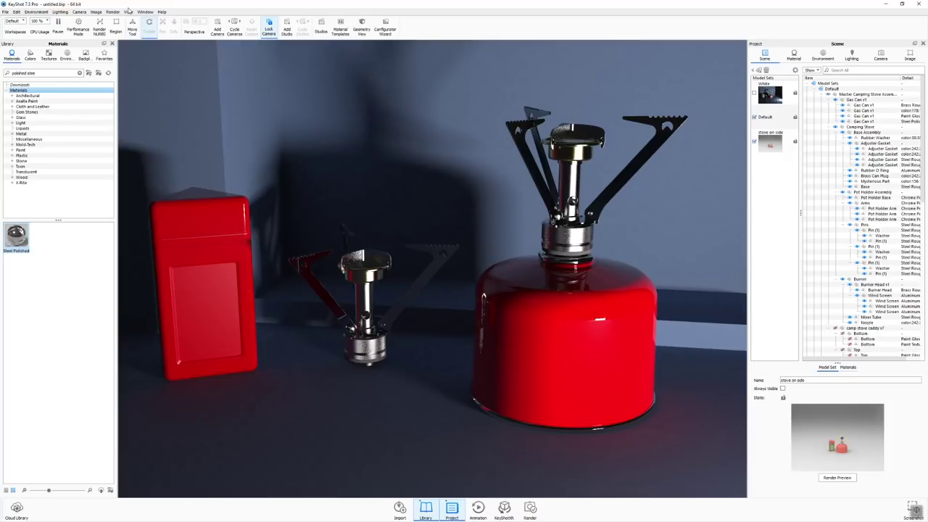
Step: Set the image resolution to the landscape 16:9 preset
left_click(97, 13)
mouse_move(114, 22)
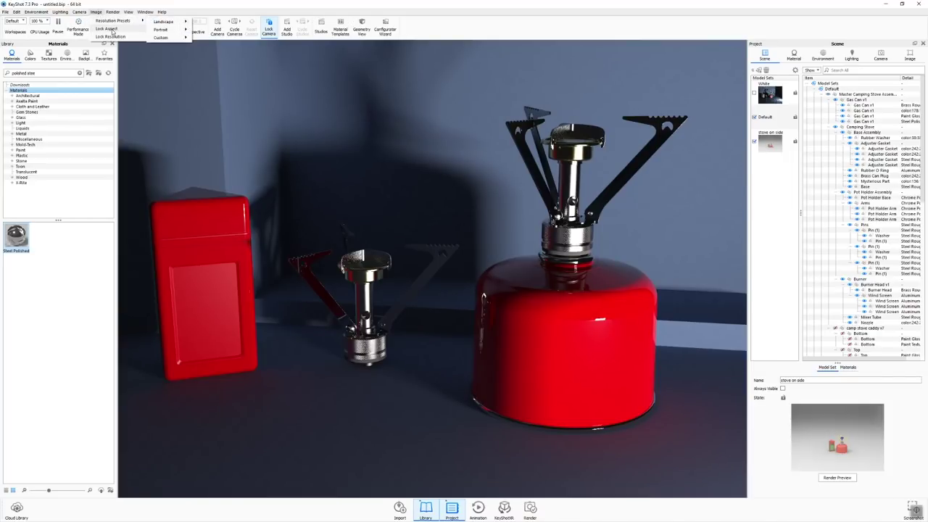
mouse_move(170, 22)
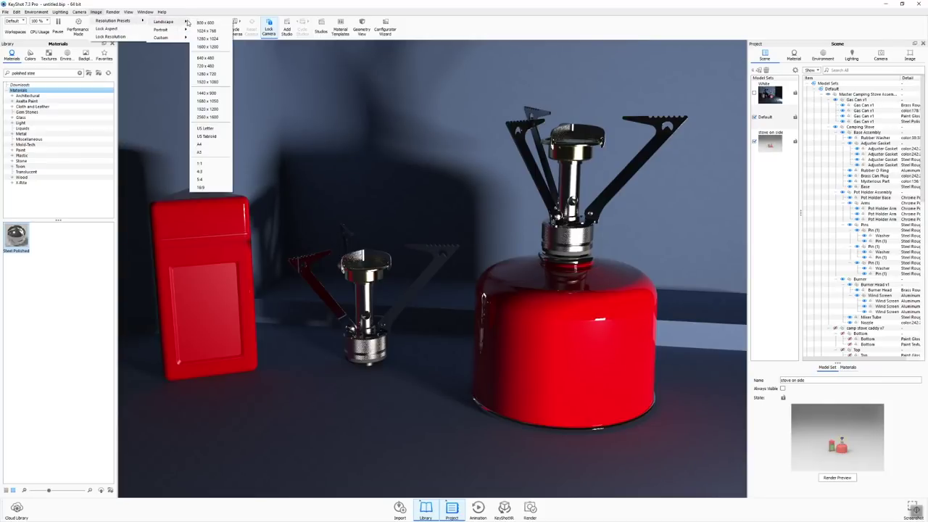
left_click(213, 189)
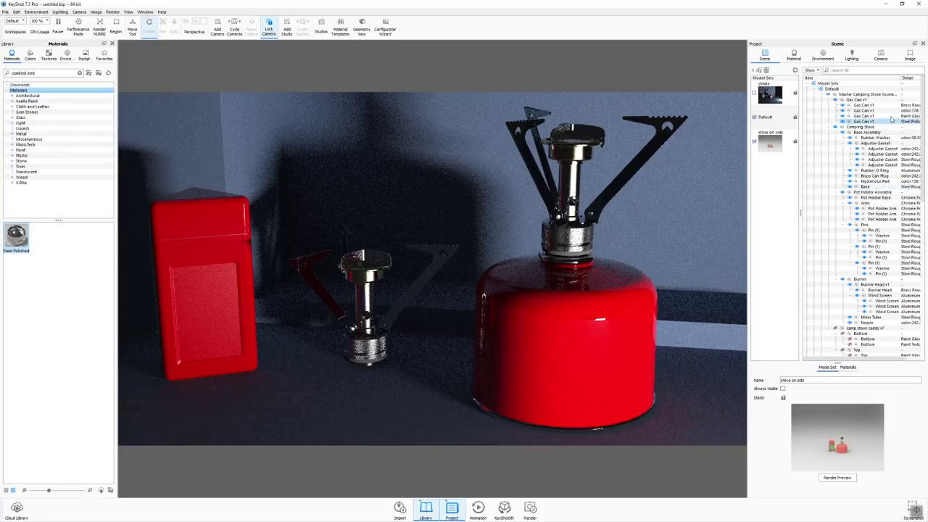
Step: Shrink the KeyShot window, lock the image resolution, and maximize the window again
double_click(834, 6)
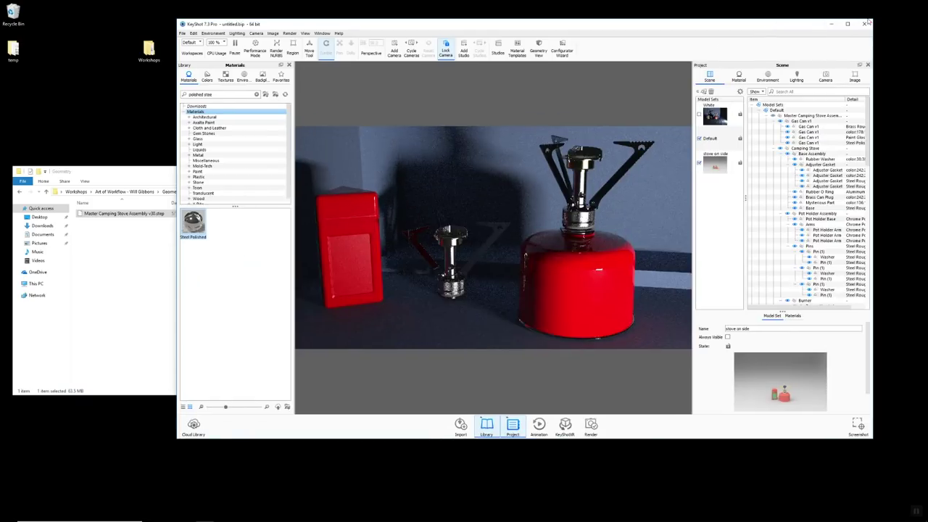
left_click(272, 33)
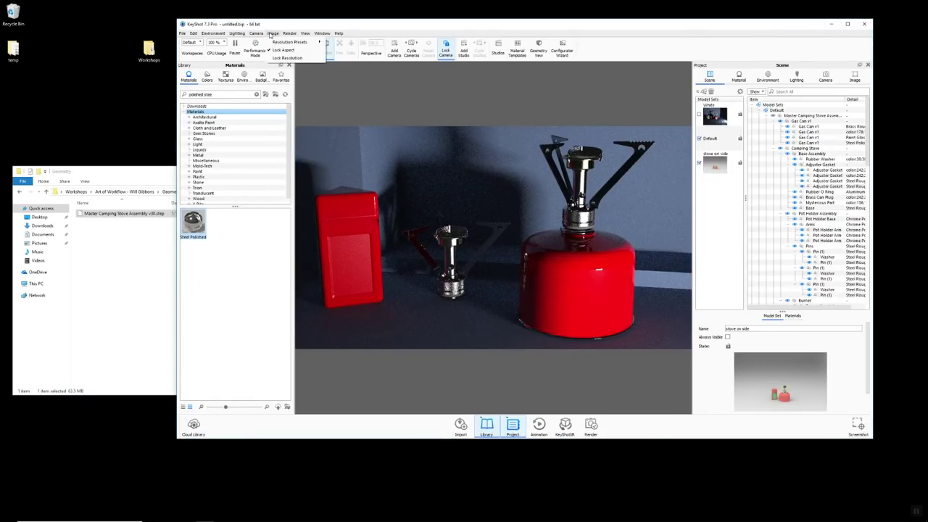
left_click(285, 57)
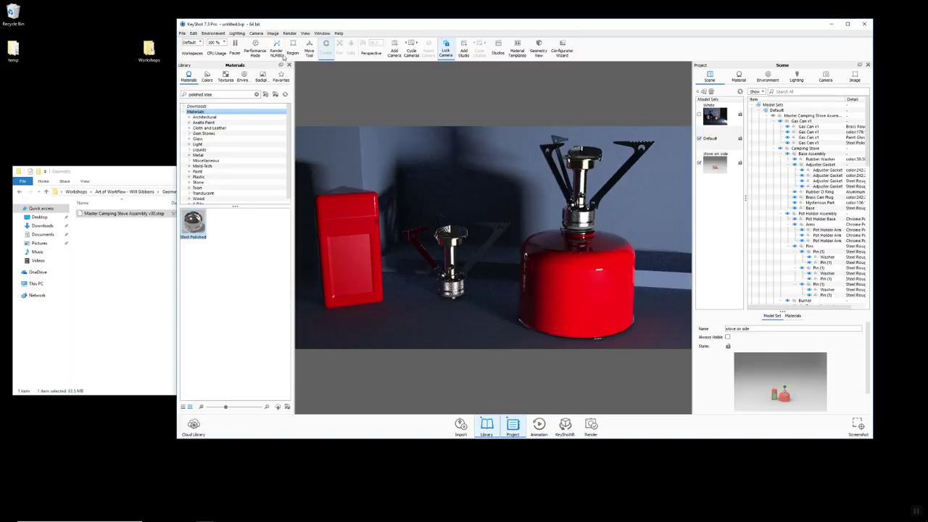
double_click(423, 21)
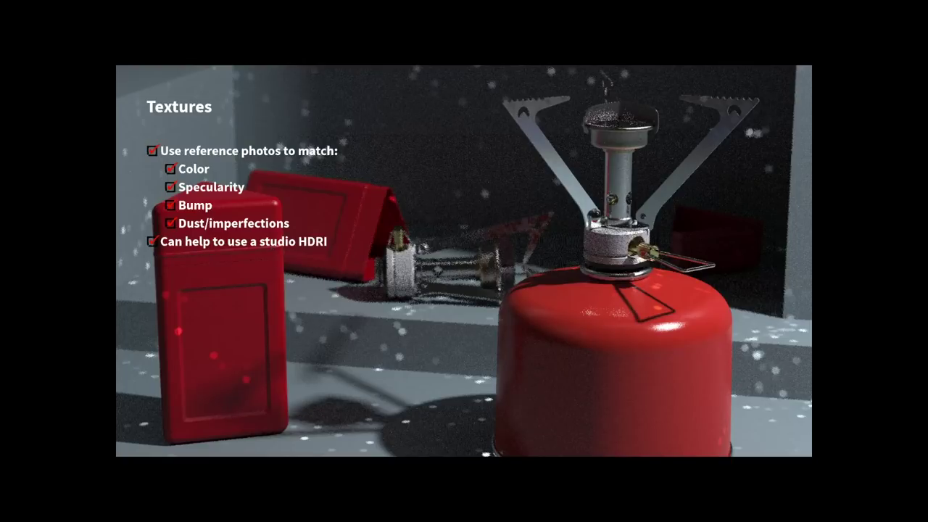
Step: Return to KeyShot from the Textures slide, unlock the image resolution, and resize the window so the real-time view rescales
key("alt+Tab")
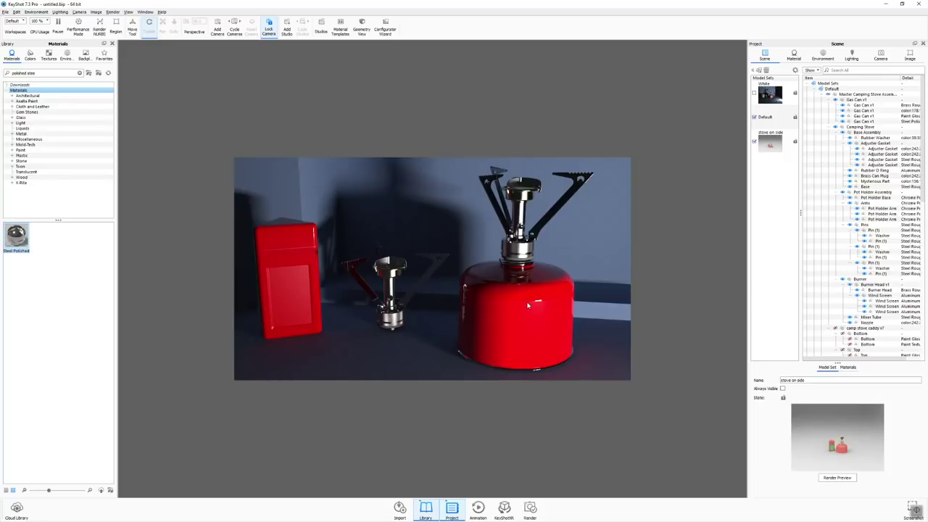
left_click(96, 12)
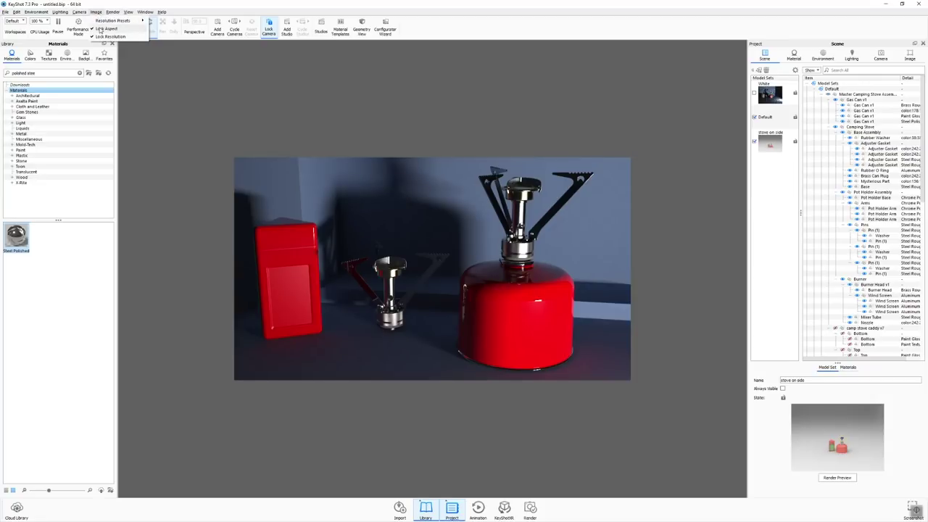
left_click(141, 29)
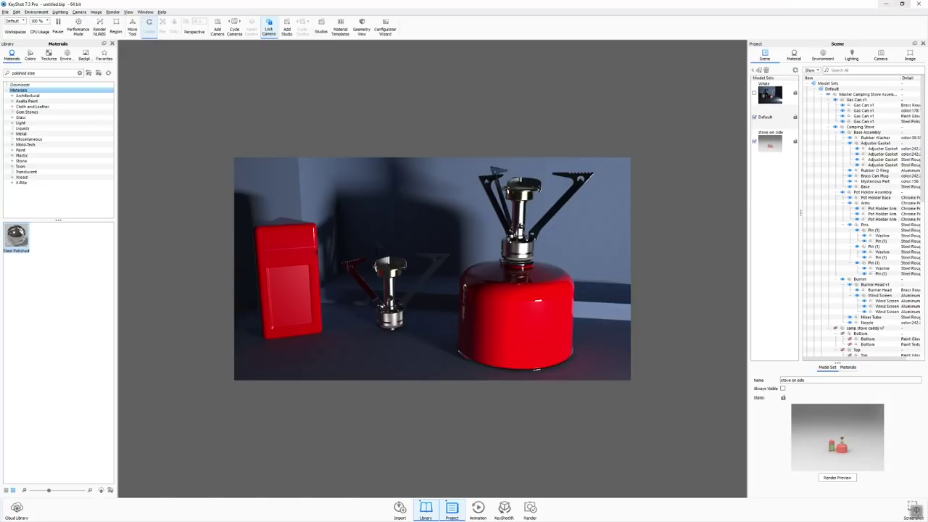
double_click(824, 6)
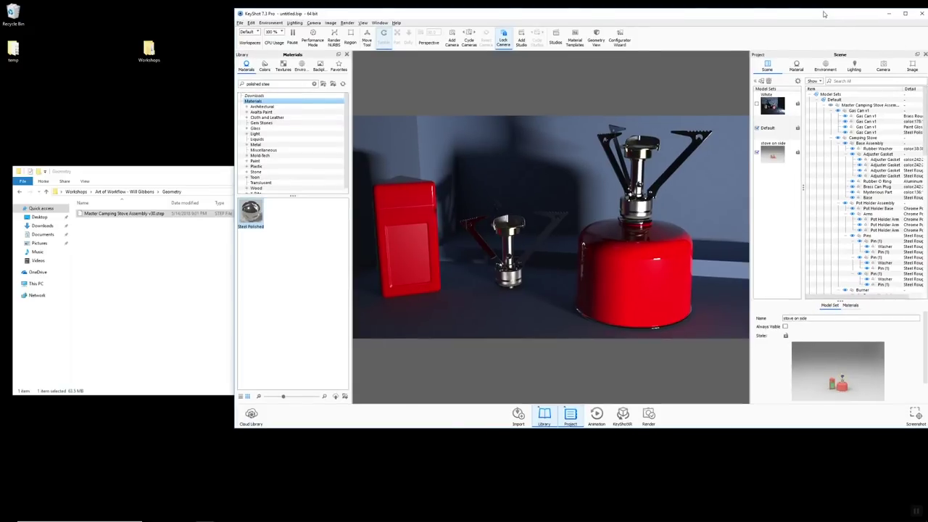
double_click(824, 14)
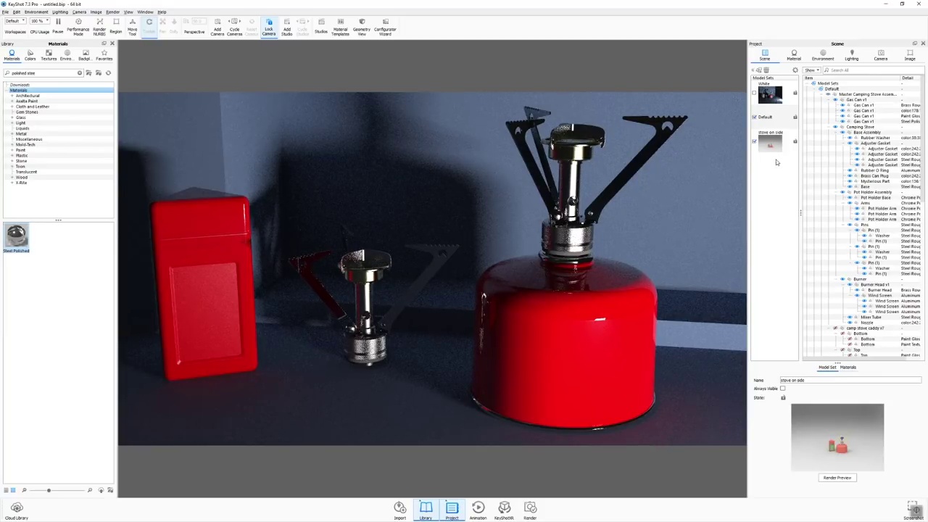
Step: Switch from the locked render camera to the Free Camera and return to the scene tree
left_click(880, 56)
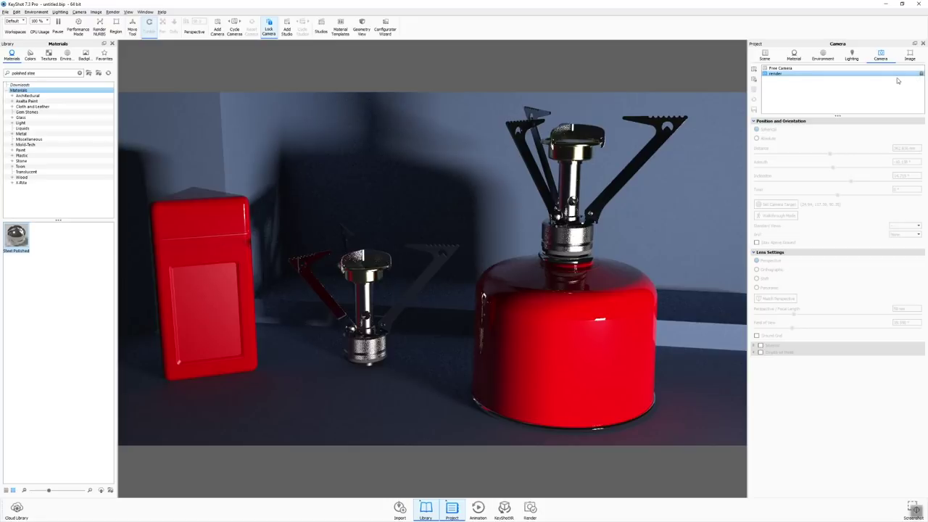
left_click(845, 98)
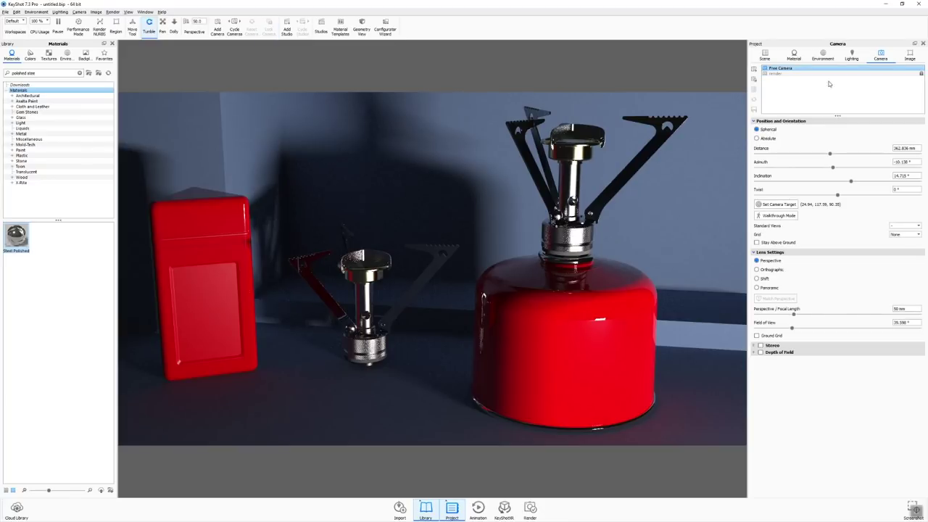
left_click(765, 57)
Step: Open the Paint Gloss Red material on the gas can and set its roughness to 0.3
scroll(602, 173, "up", 3)
left_click_drag(602, 173, 540, 288)
scroll(540, 288, "up", 3)
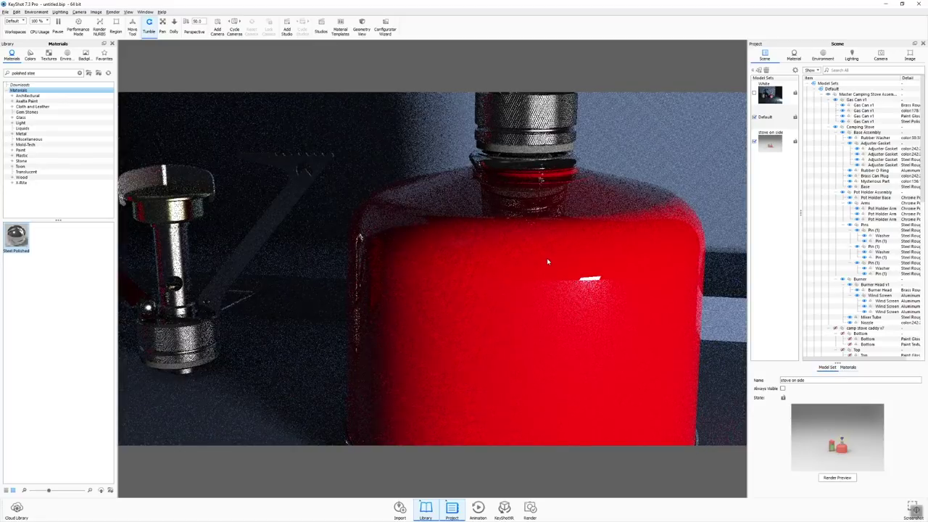
double_click(546, 259)
left_click(898, 126)
type("0.3")
key("Return")
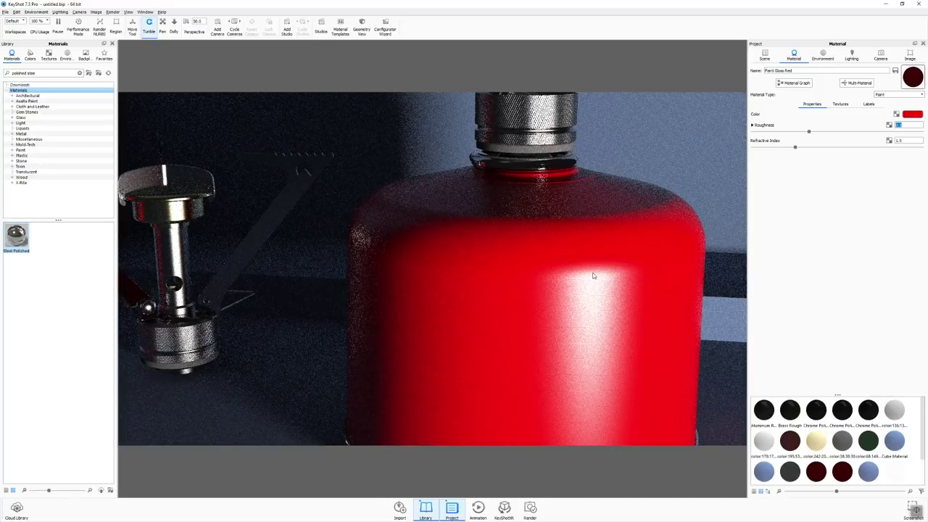
Step: Add a Noise (Texture) bump to the Paint Gloss Red material and set its scale to 2.94 mm
left_click(841, 104)
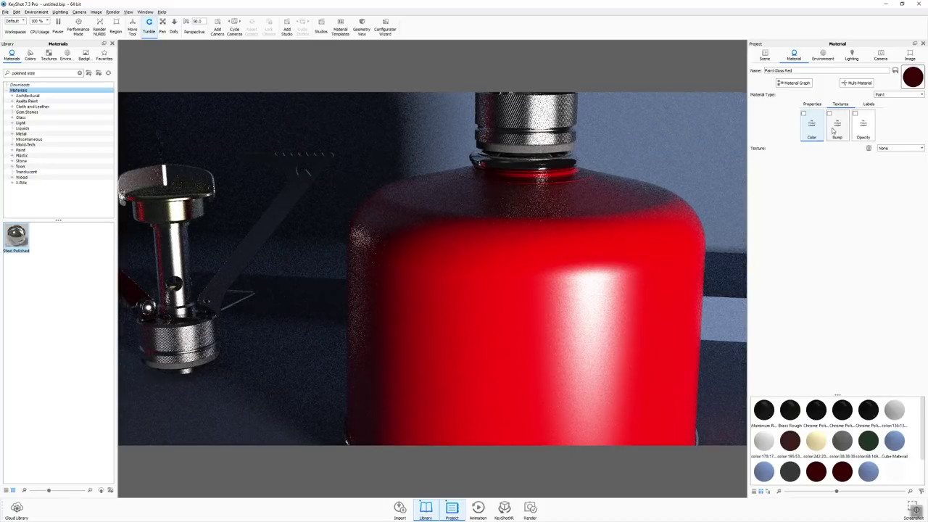
left_click(840, 123)
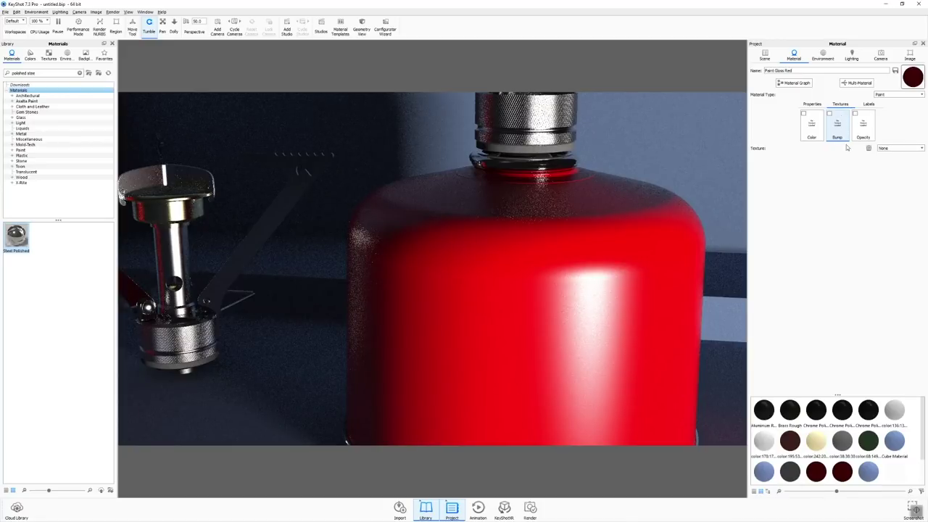
left_click(896, 148)
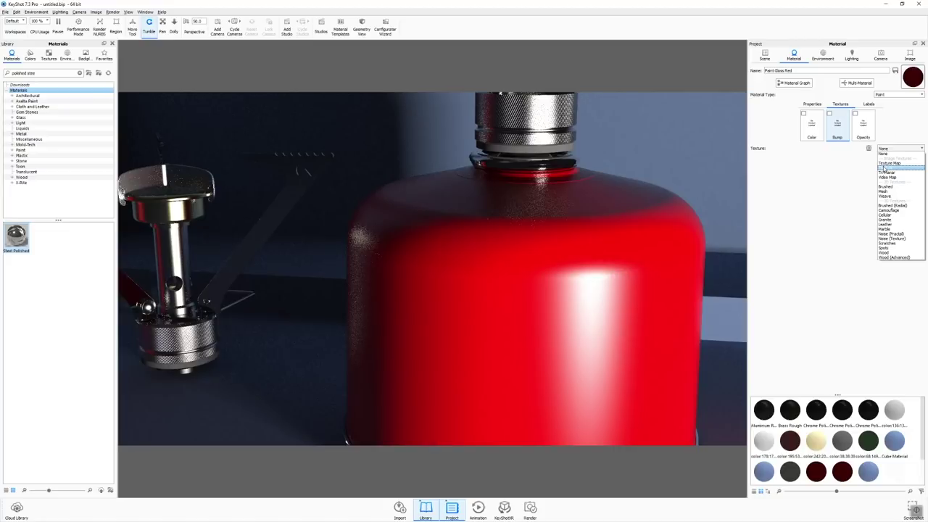
left_click(897, 238)
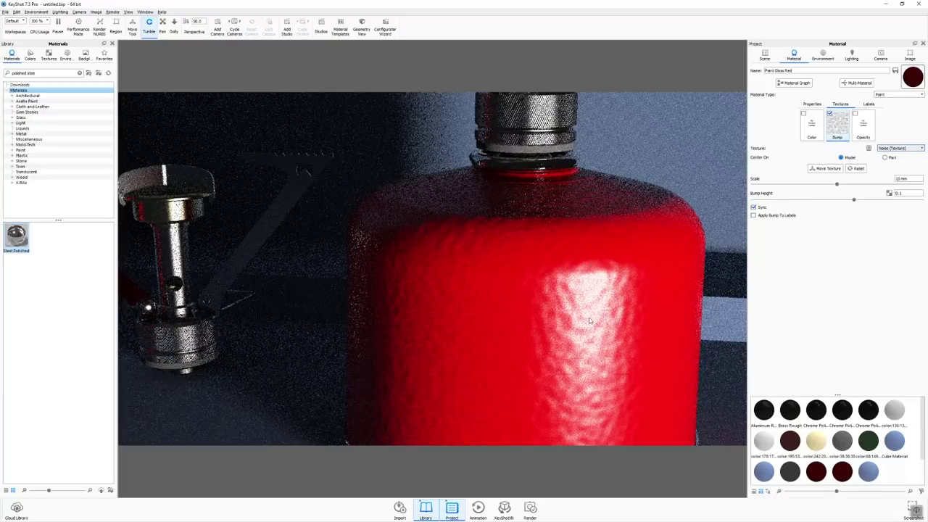
left_click_drag(838, 187, 777, 188)
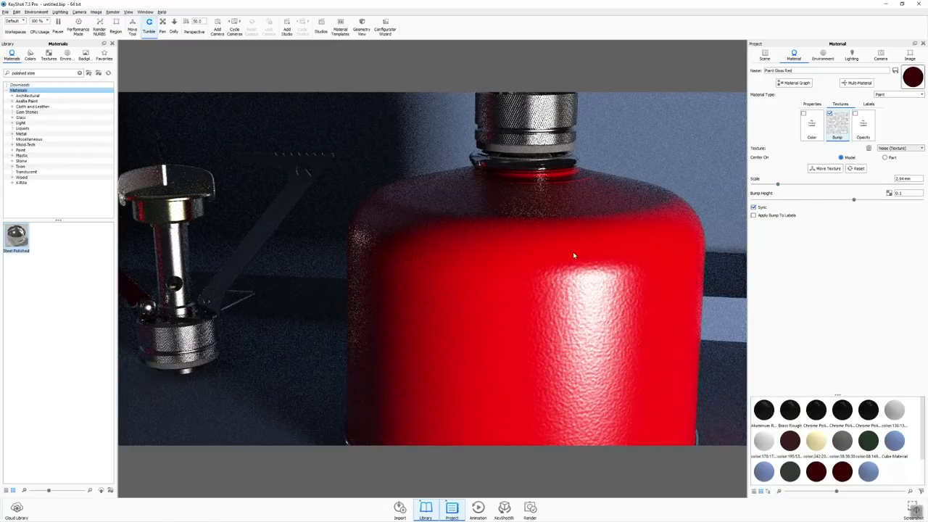
scroll(570, 253, "down", 5)
scroll(522, 260, "up", 4)
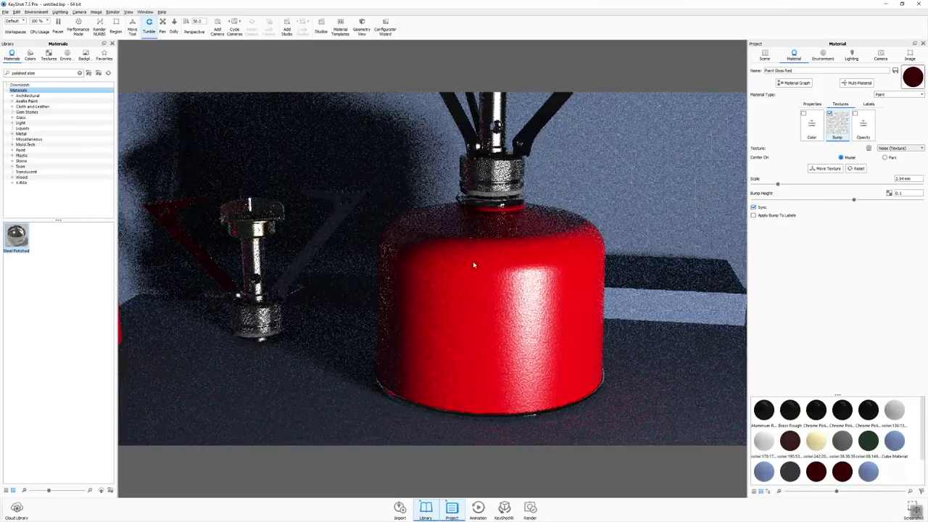
Step: Open the Chrome Polished material on the stove's support arms and set its roughness to 0.1
left_click_drag(474, 264, 362, 180)
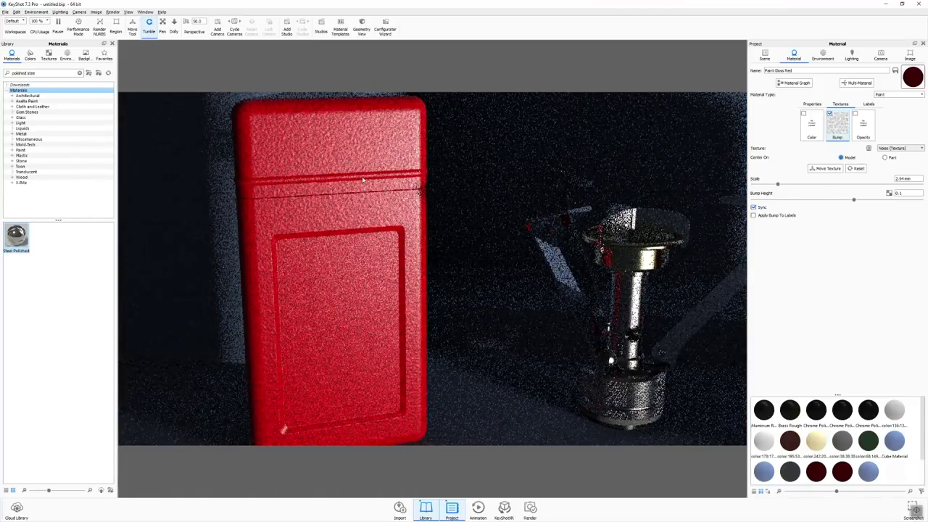
left_click_drag(552, 307, 589, 231)
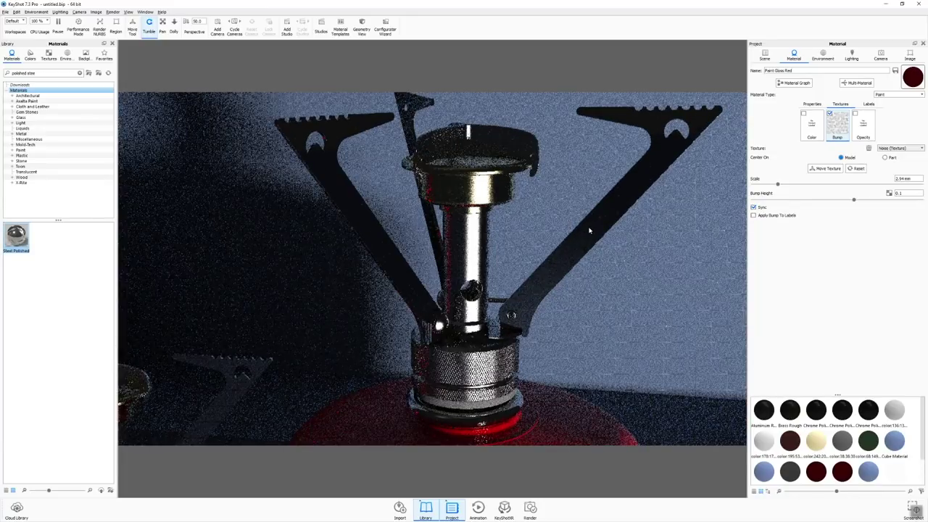
double_click(589, 230)
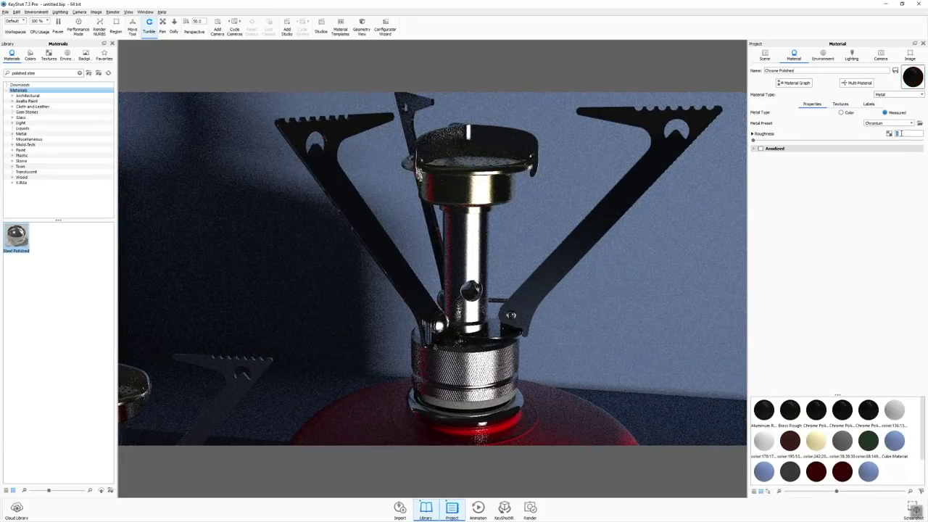
type("0.1")
key("Return")
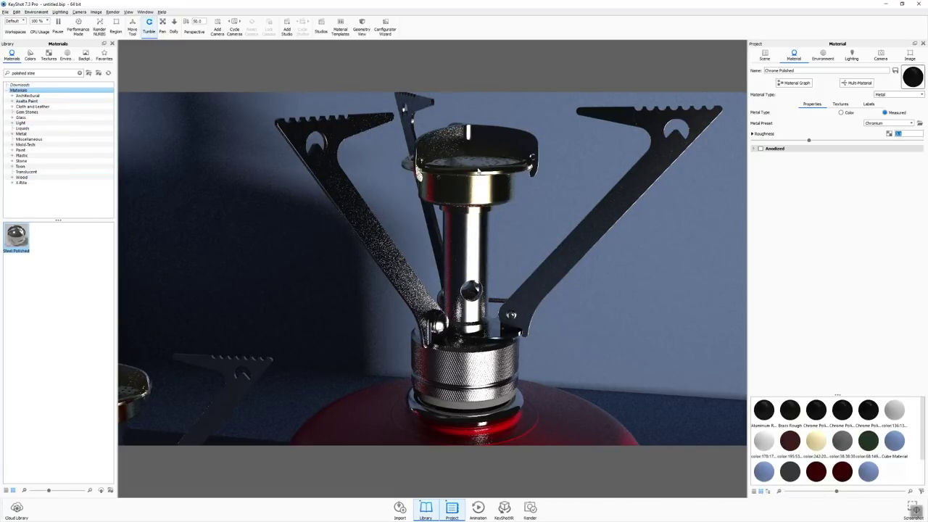
Step: Show the Bump Maps textures in the library with enlarged thumbnails and select the friction texture
left_click(48, 55)
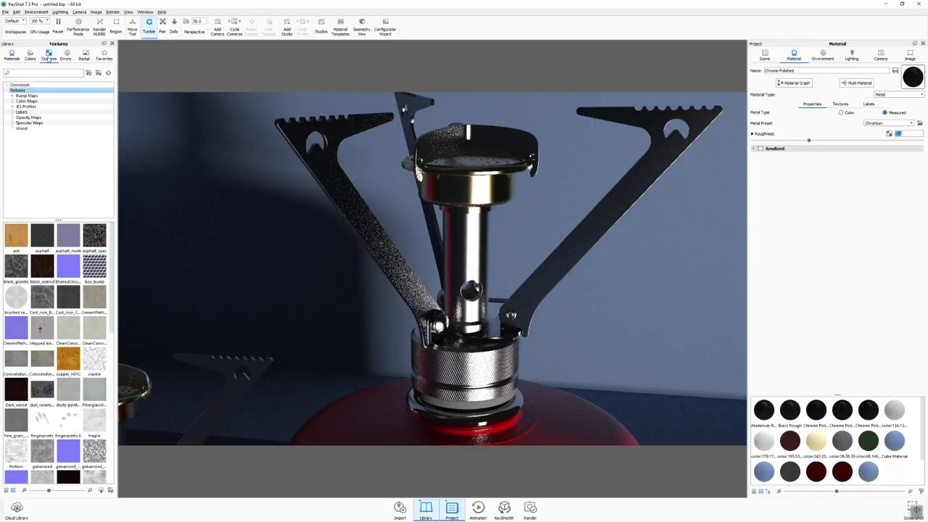
left_click(27, 96)
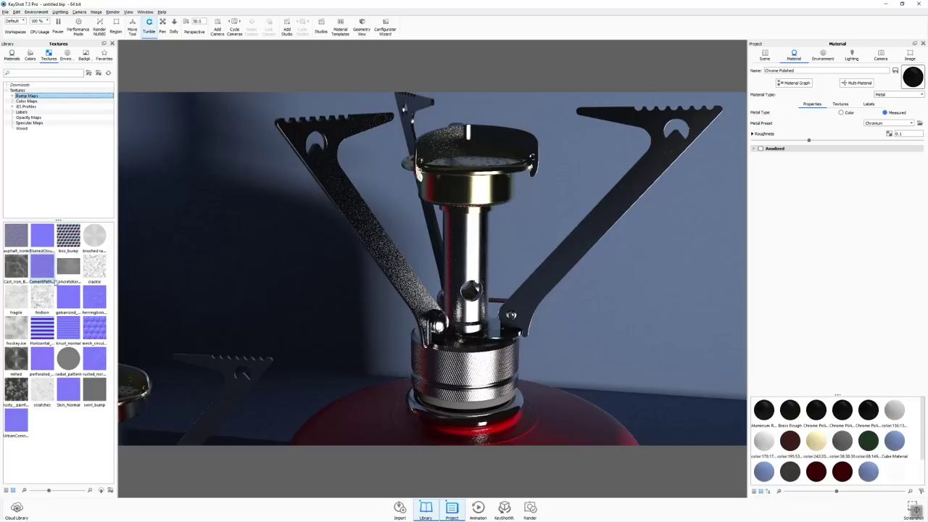
left_click_drag(50, 491, 82, 490)
scroll(82, 393, "down", 3)
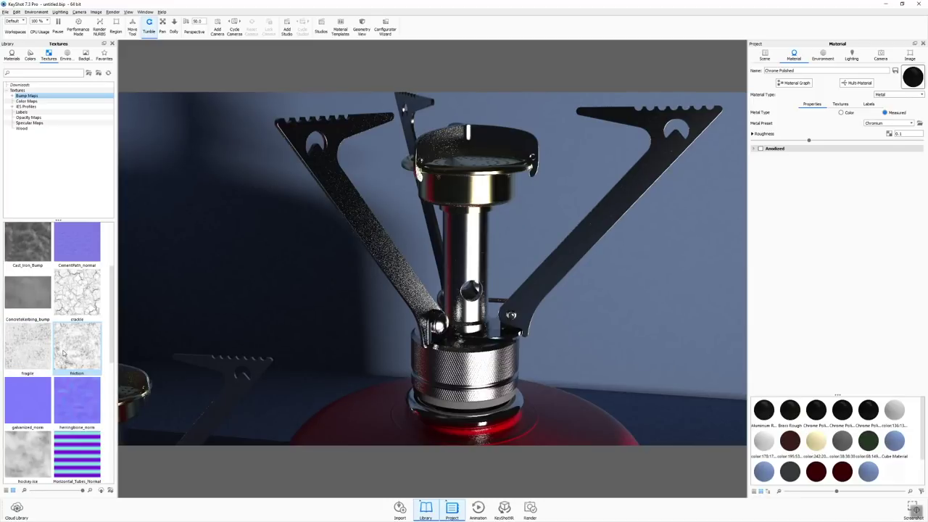
mouse_move(63, 353)
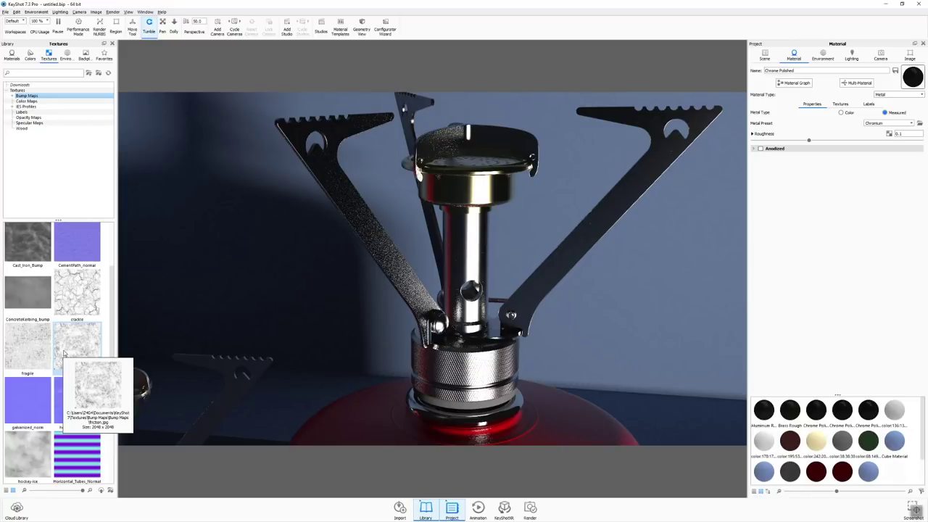
mouse_move(63, 353)
left_mouse_down()
mouse_move(445, 292)
mouse_move(596, 238)
mouse_move(154, 372)
mouse_move(78, 345)
left_mouse_up()
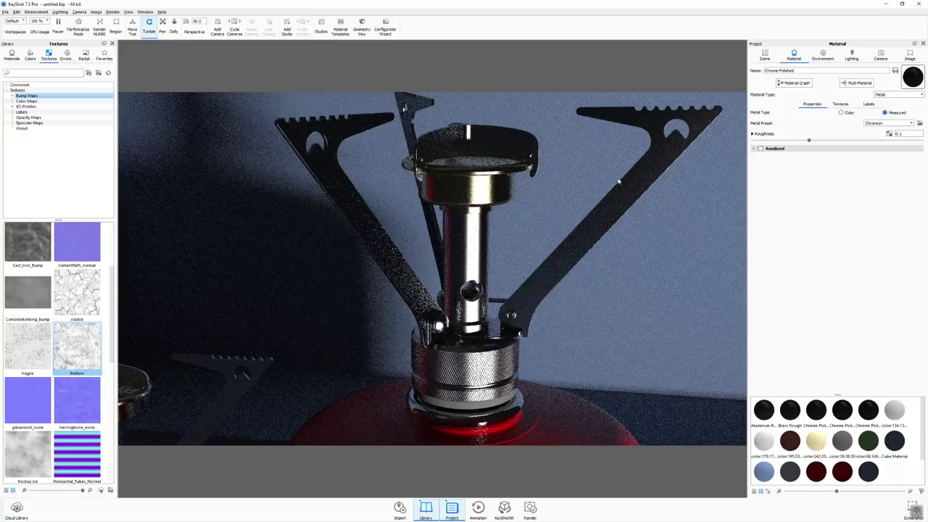
Step: Open the material graph of Chrome Polished and connect the friction texture map to the Metal node's Roughness input
left_click(796, 82)
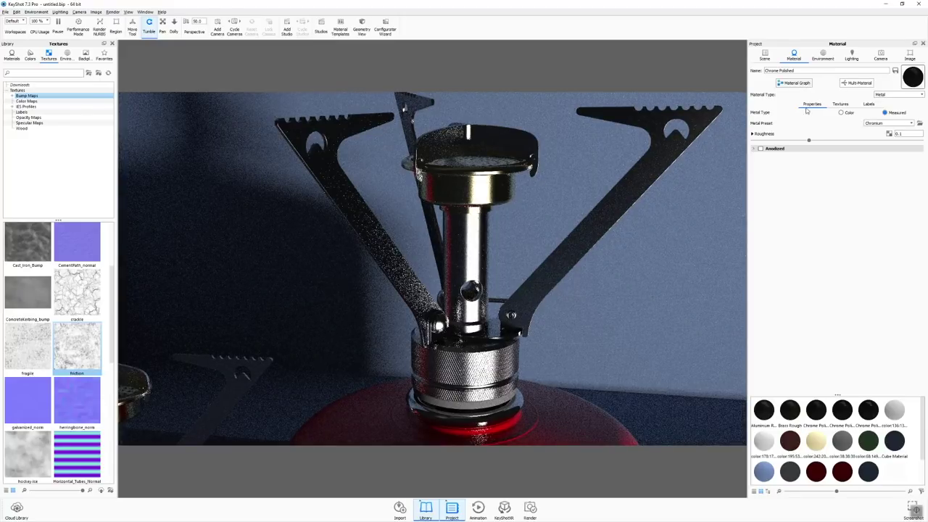
left_click_drag(544, 158, 786, 44)
left_click_drag(638, 143, 698, 118)
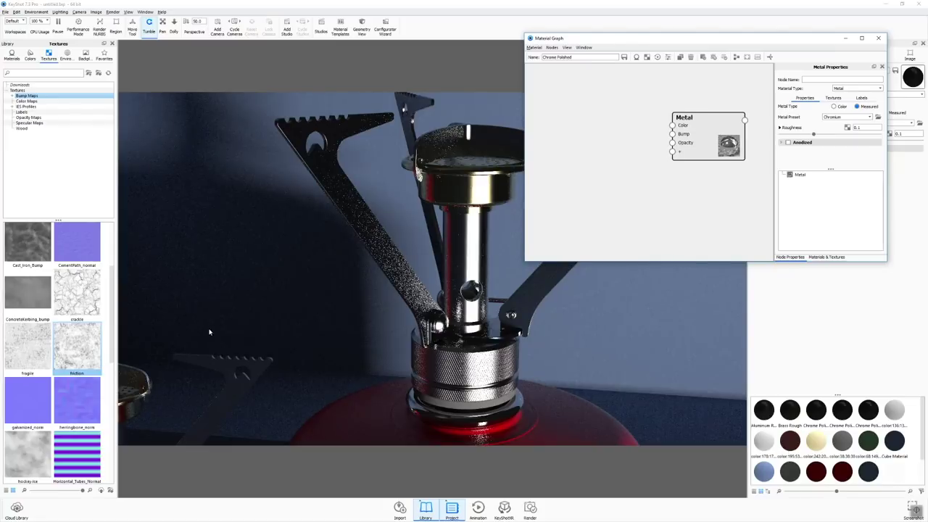
left_click_drag(98, 341, 697, 164)
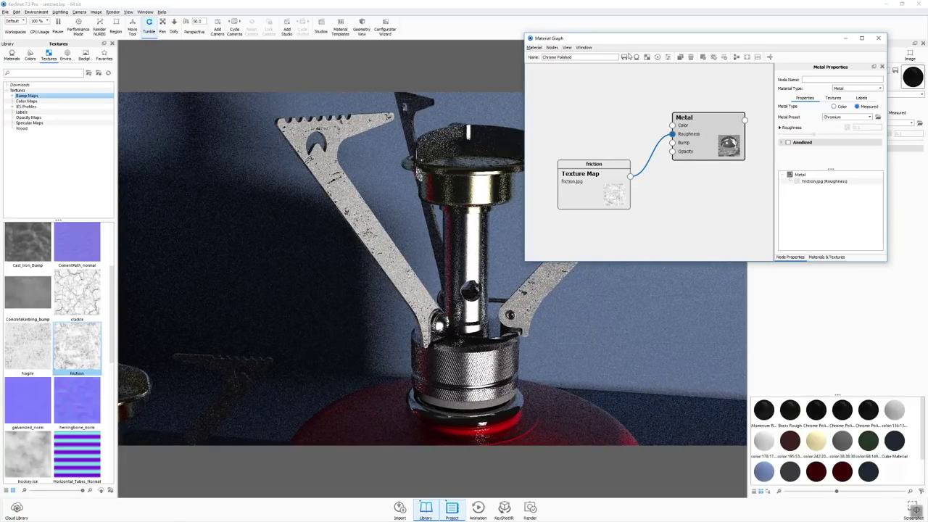
Step: Preview the friction texture on the support arms and set its width and height to 12 mm
left_click_drag(788, 41, 806, 235)
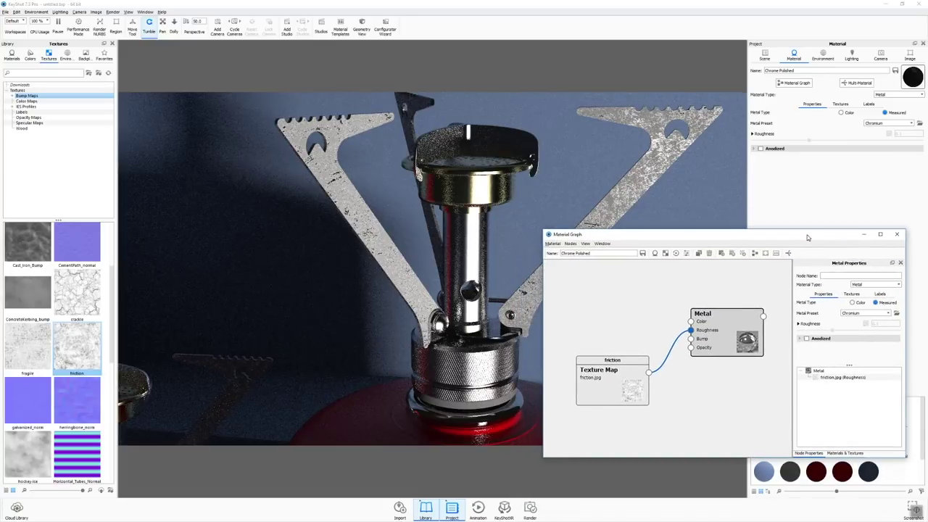
left_click(615, 373)
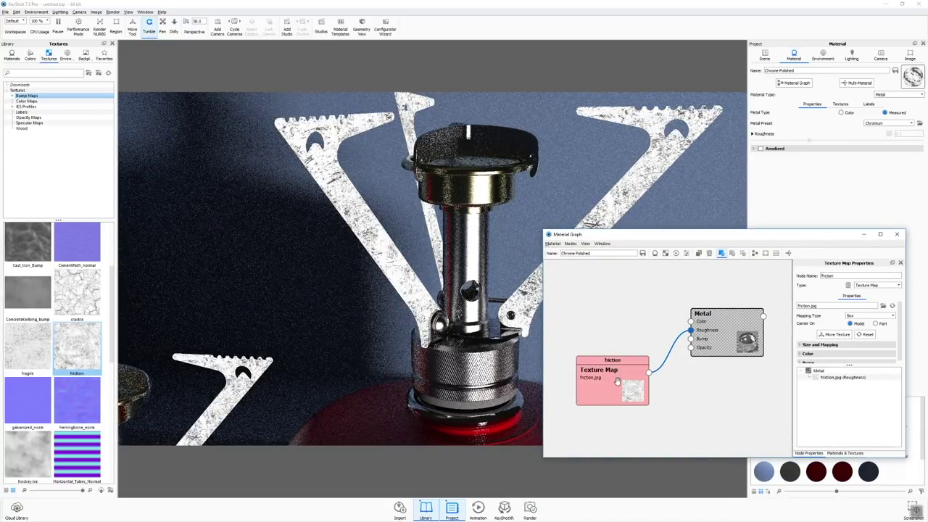
left_click_drag(629, 238, 638, 257)
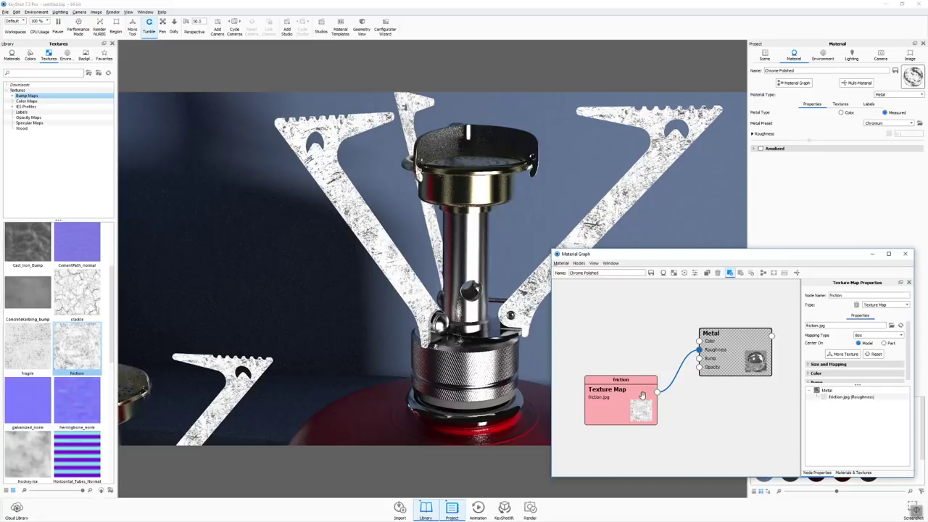
left_click(825, 364)
left_click_drag(854, 388, 821, 389)
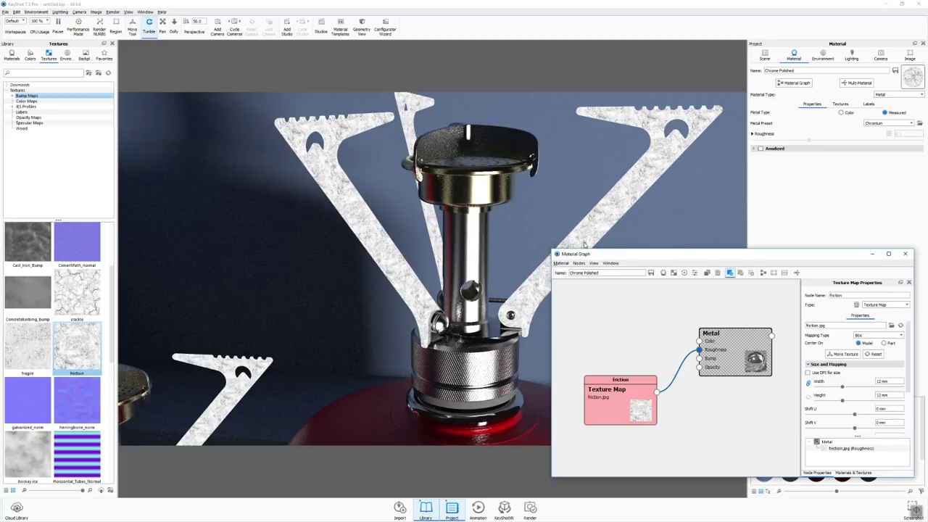
left_click_drag(643, 394, 610, 395)
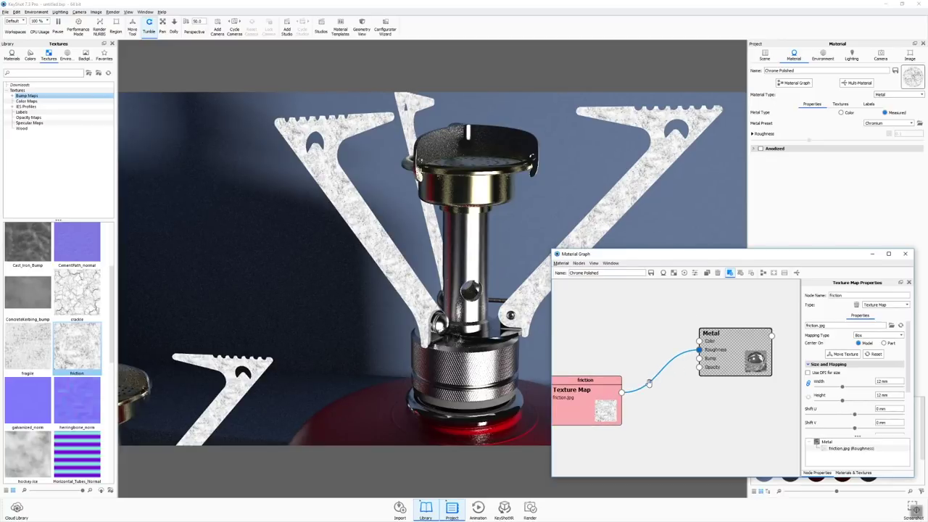
Step: Lower the friction texture's brightness to 0.2, turn off its preview and close the material graph
scroll(835, 428, "down", 3)
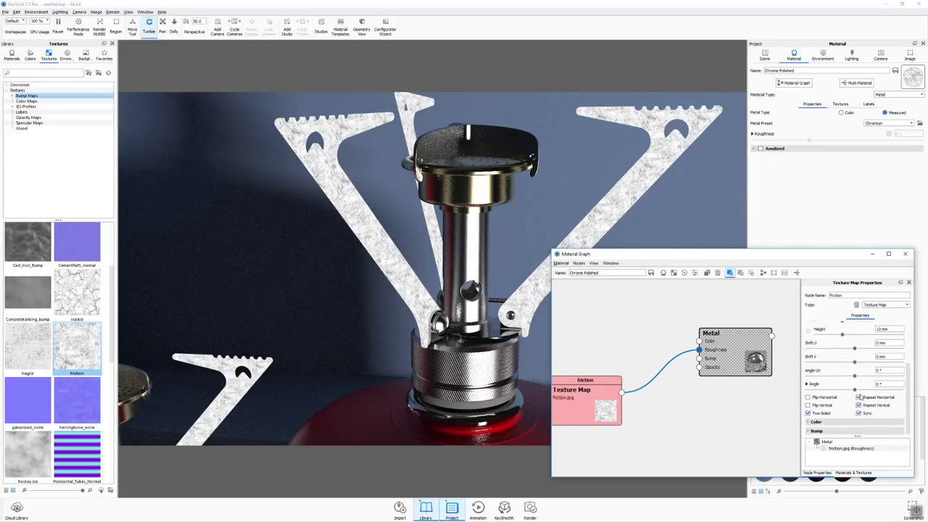
scroll(841, 424, "down", 2)
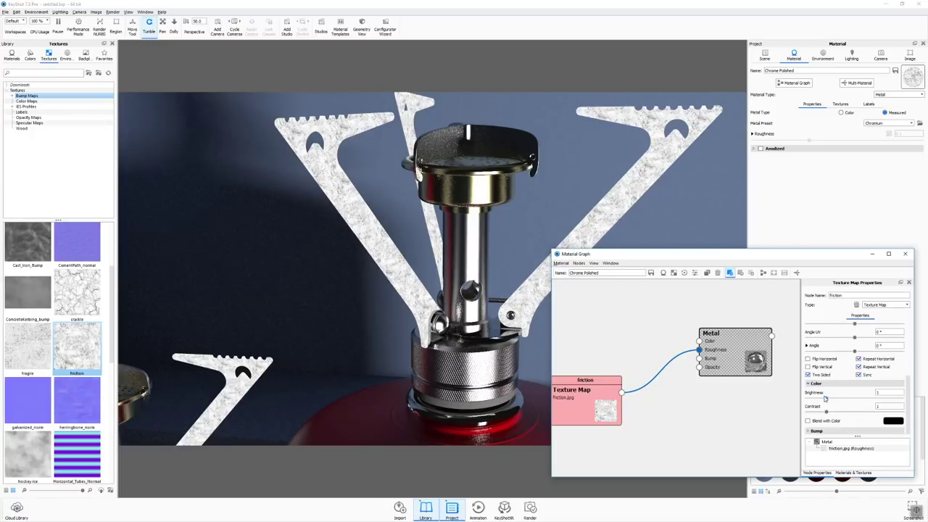
left_click_drag(826, 399, 813, 401)
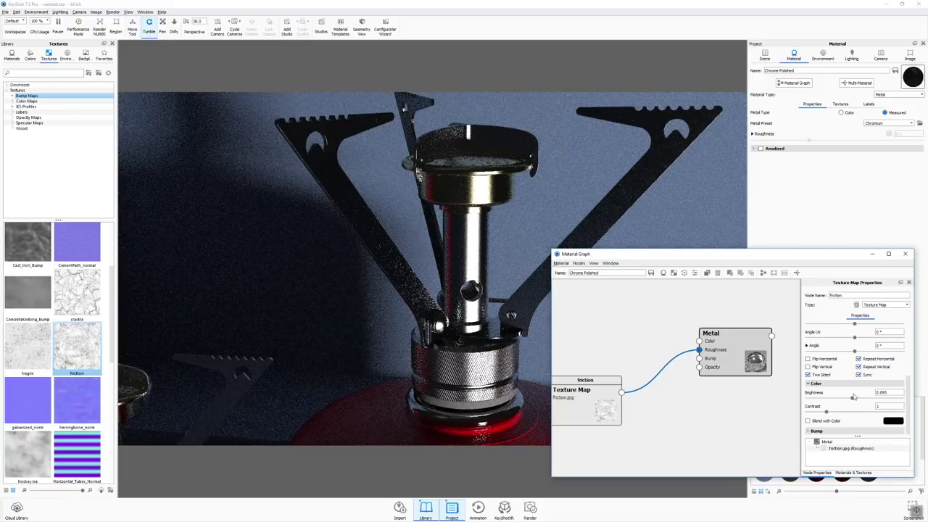
left_click_drag(858, 399, 892, 398)
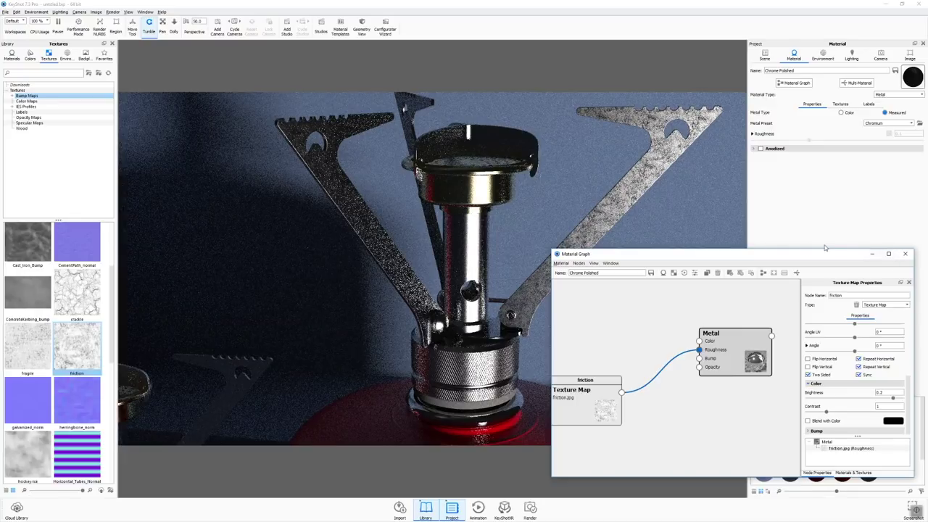
left_click(905, 257)
Step: Open the Plane Material on the back wall and change its material type from Diffuse to Plastic
scroll(610, 227, "down", 5)
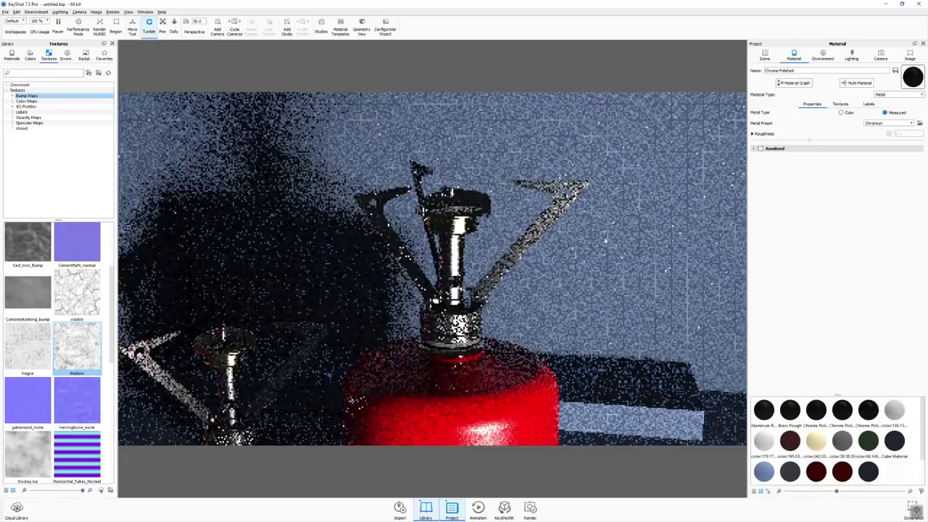
scroll(618, 231, "down", 5)
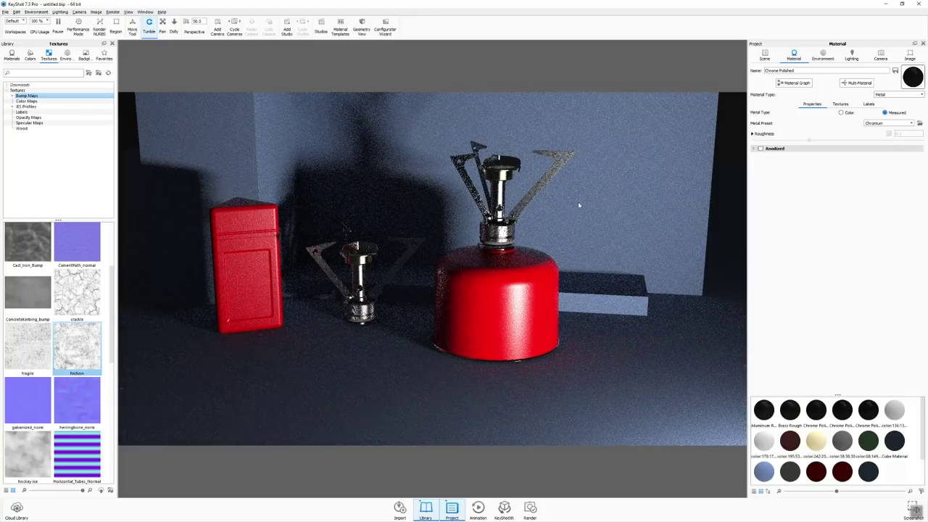
double_click(580, 203)
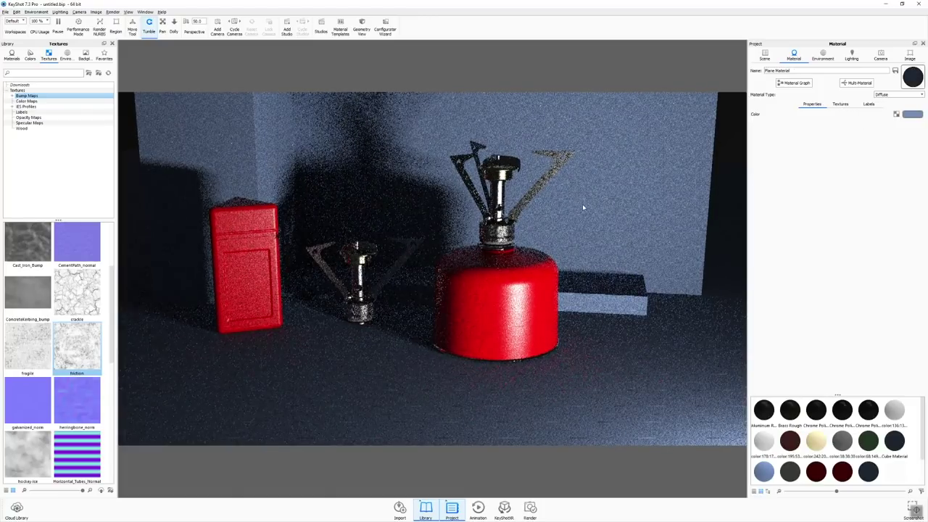
left_click(898, 94)
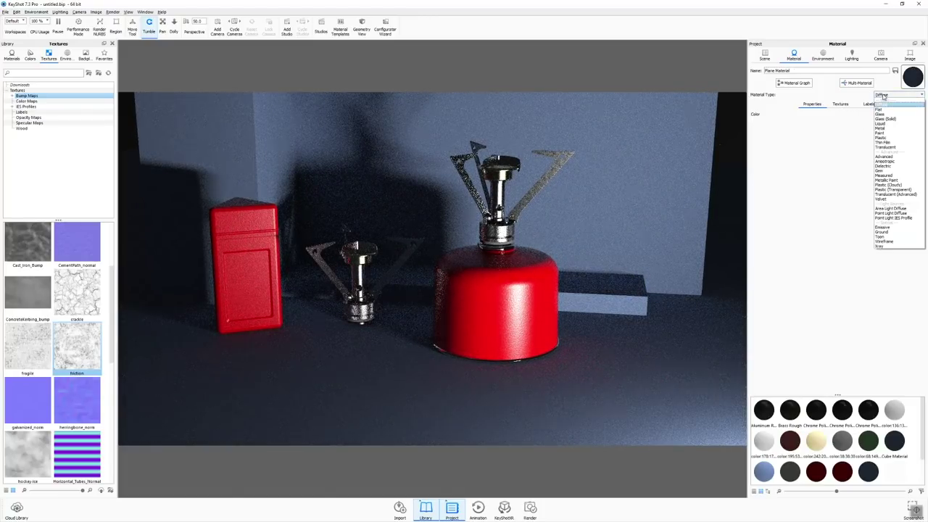
left_click(895, 138)
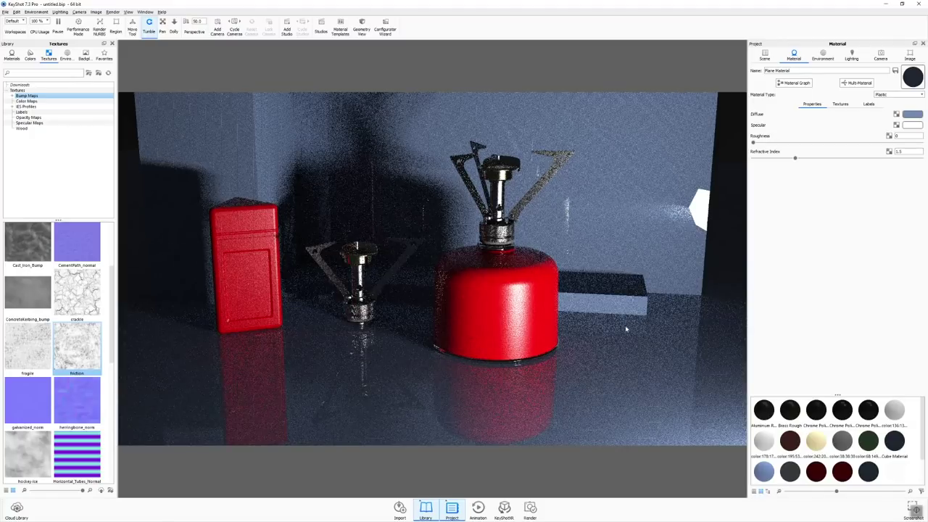
Step: Soften the reflections of the Plane Material by setting its roughness to 0.0537
left_click_drag(555, 269, 501, 290)
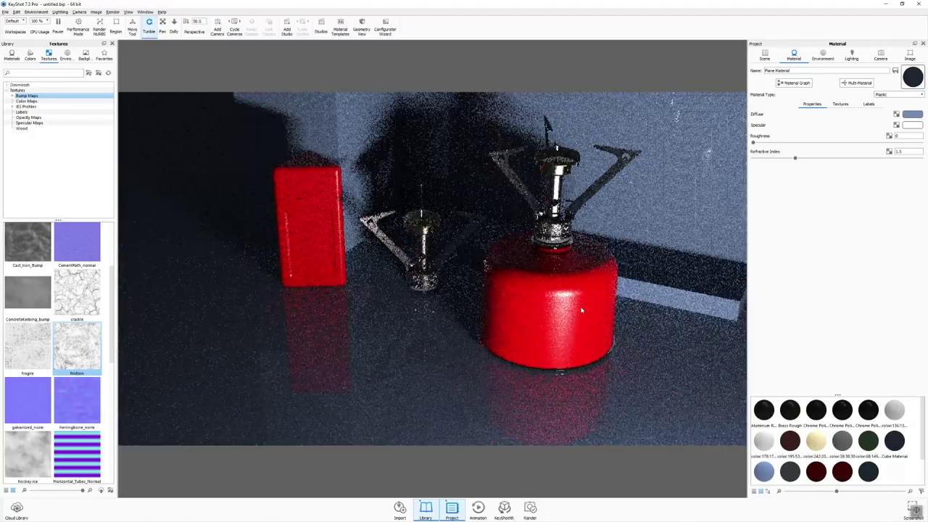
scroll(622, 294, "up", 5)
left_click_drag(621, 295, 713, 171)
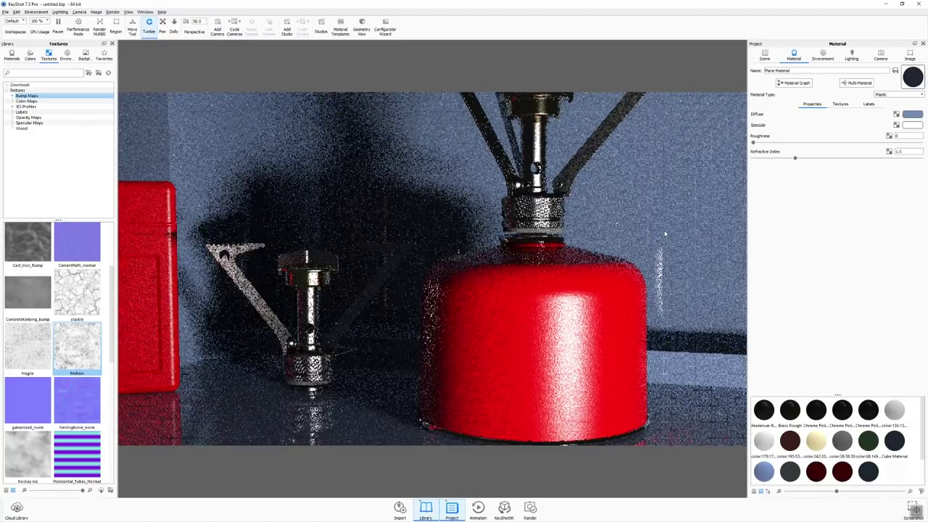
left_click_drag(753, 143, 783, 145)
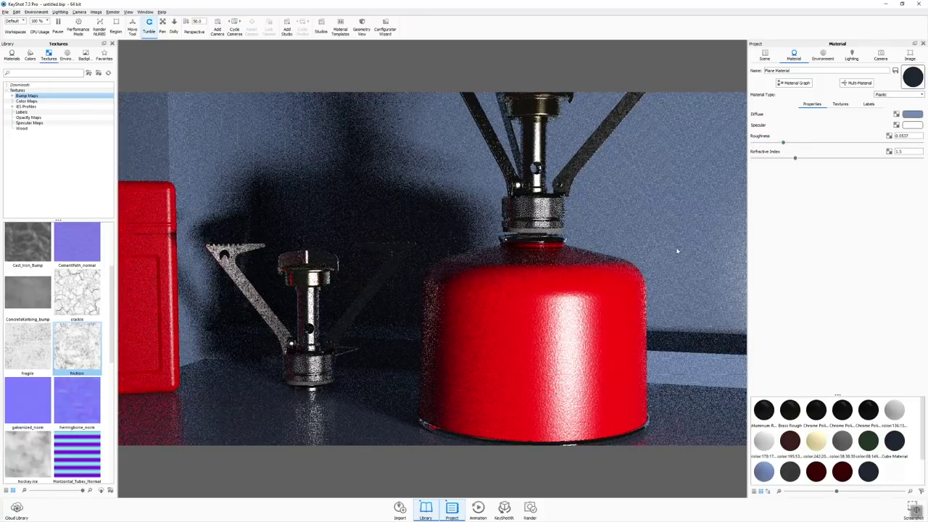
Step: Inspect the reflections on the wall and floor up close, and return to the saved render camera
scroll(658, 213, "down", 3)
scroll(656, 221, "up", 1)
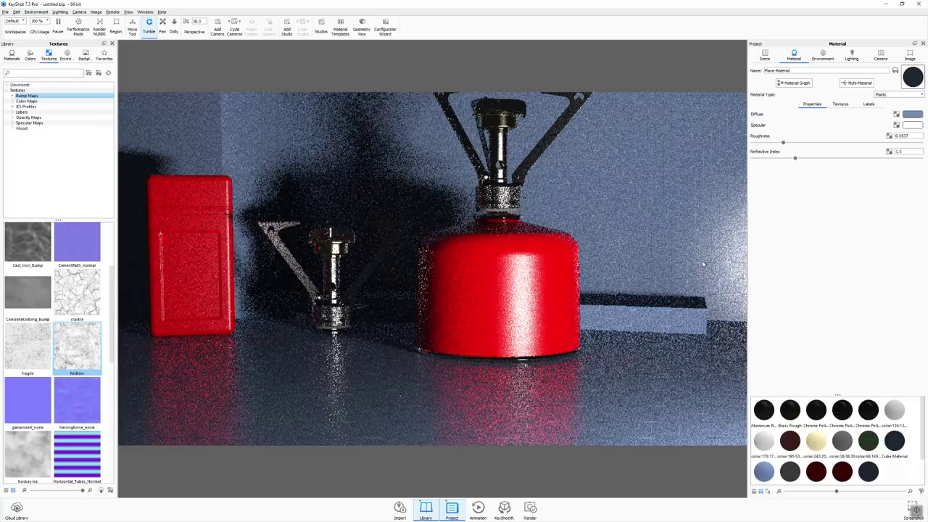
scroll(657, 259, "up", 2)
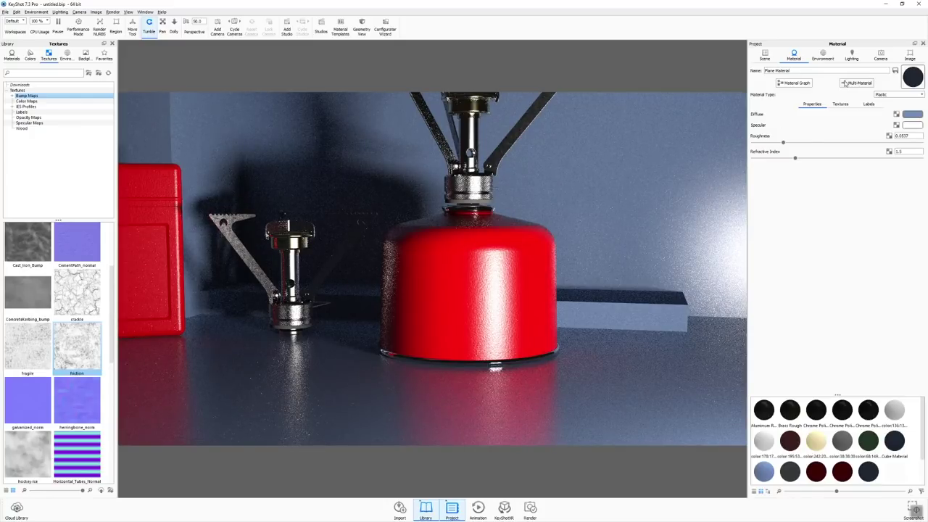
left_click(880, 56)
left_click(775, 74)
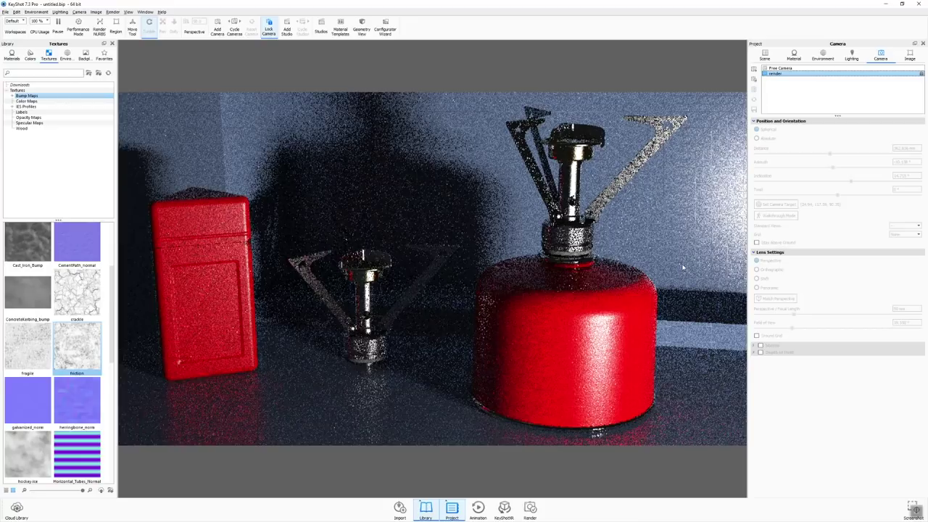
Step: Reduce the back wall's Plane Material reflections by setting its specular color to gray, RGB 176, 176, 176
double_click(726, 208)
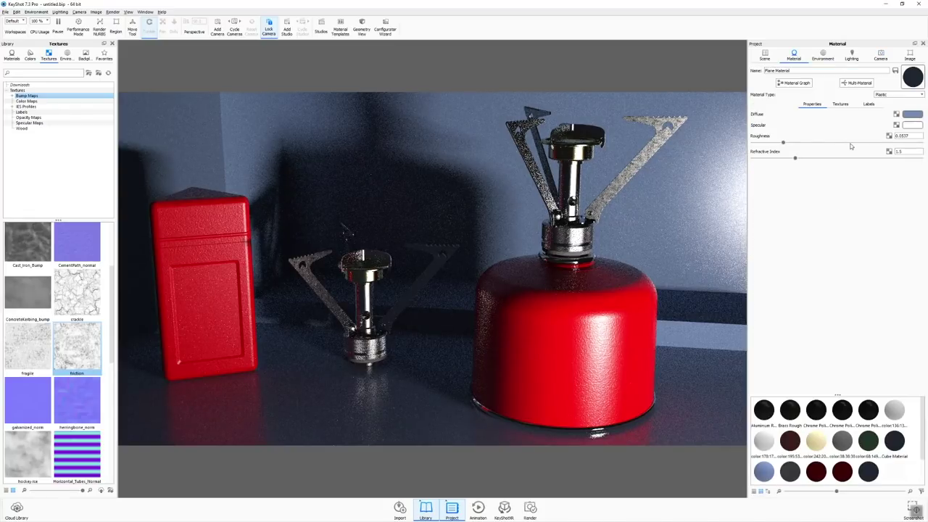
left_click(904, 126)
left_click_drag(797, 37, 794, 46)
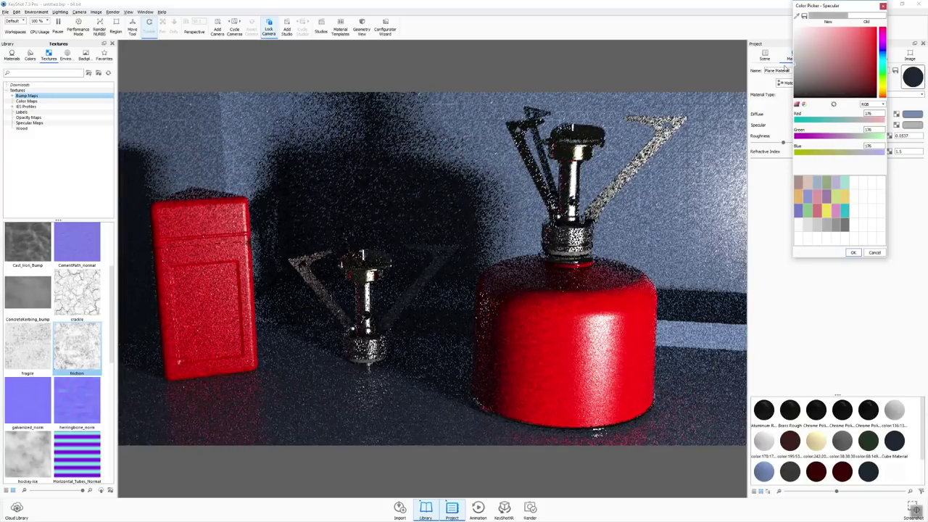
left_click(853, 252)
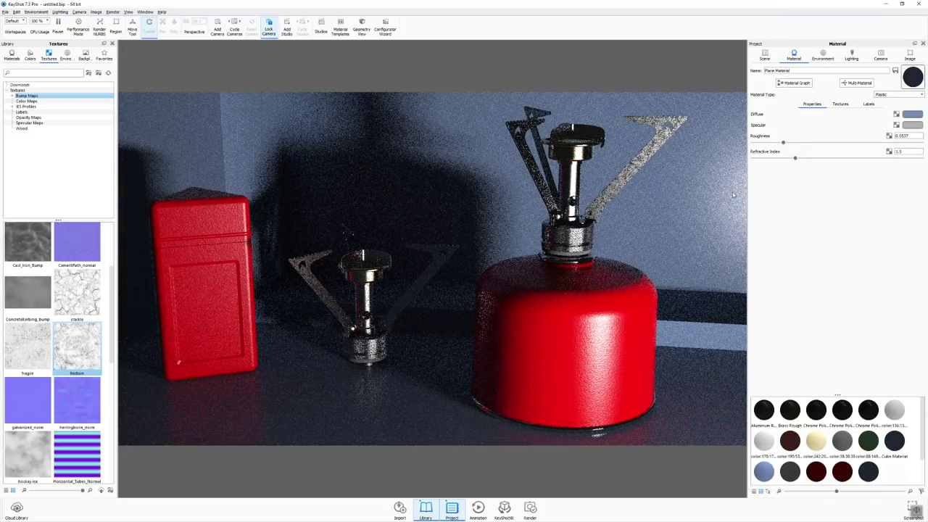